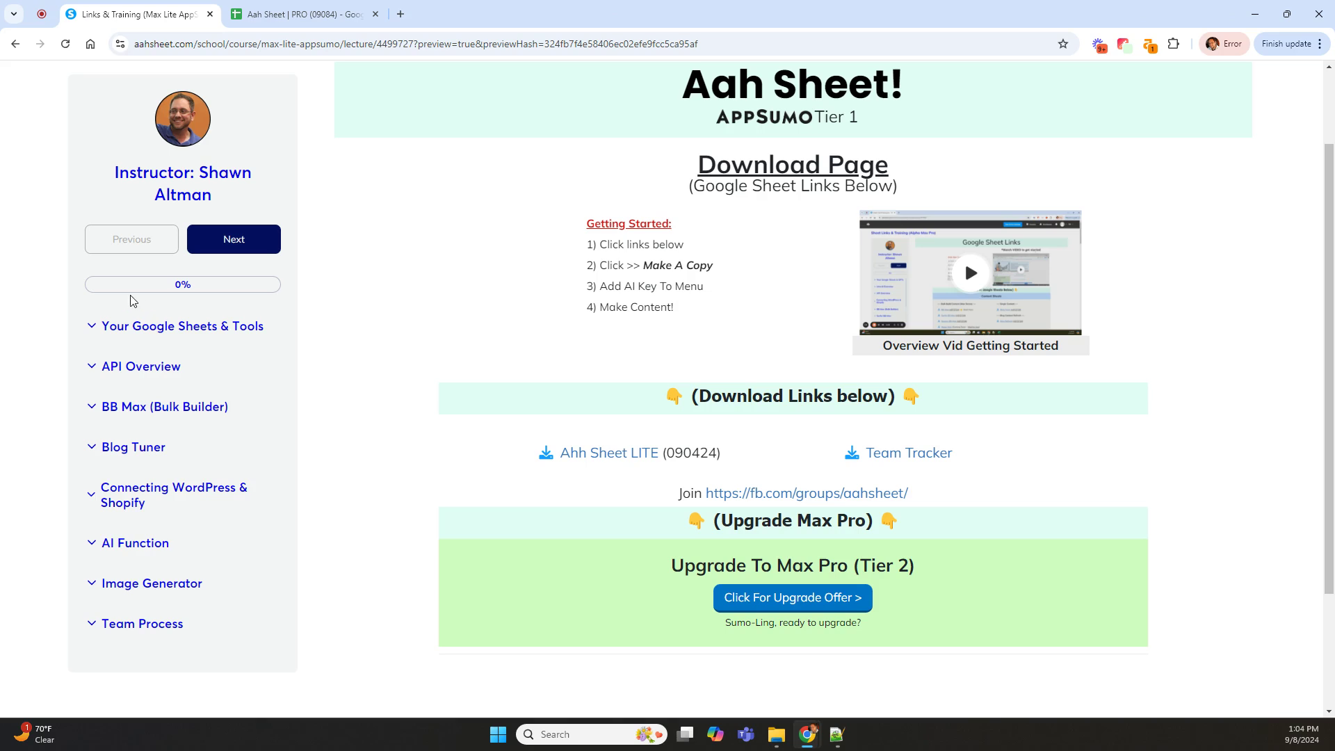
Step: Examine the course lessons listed under Your Google Sheets & Tools, API Overview and BB Max (Bulk Builder)
left_click(91, 326)
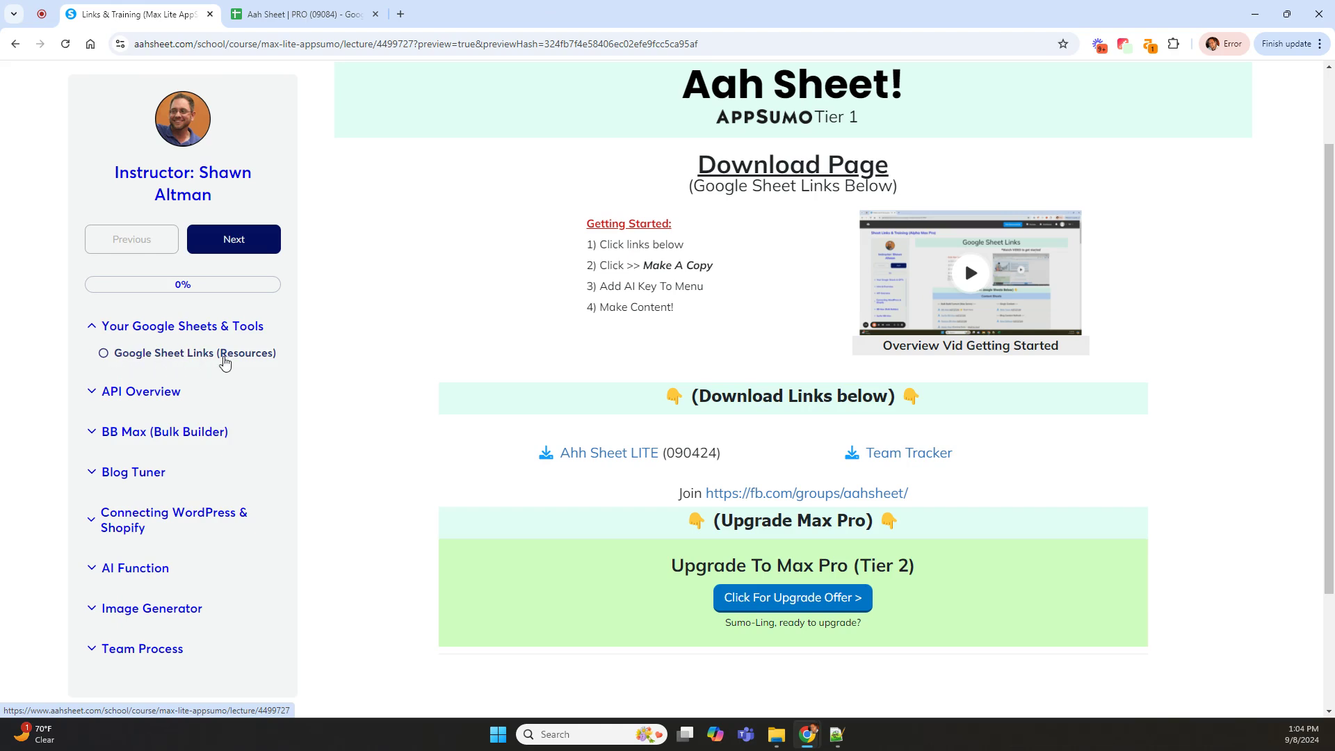
left_click(91, 393)
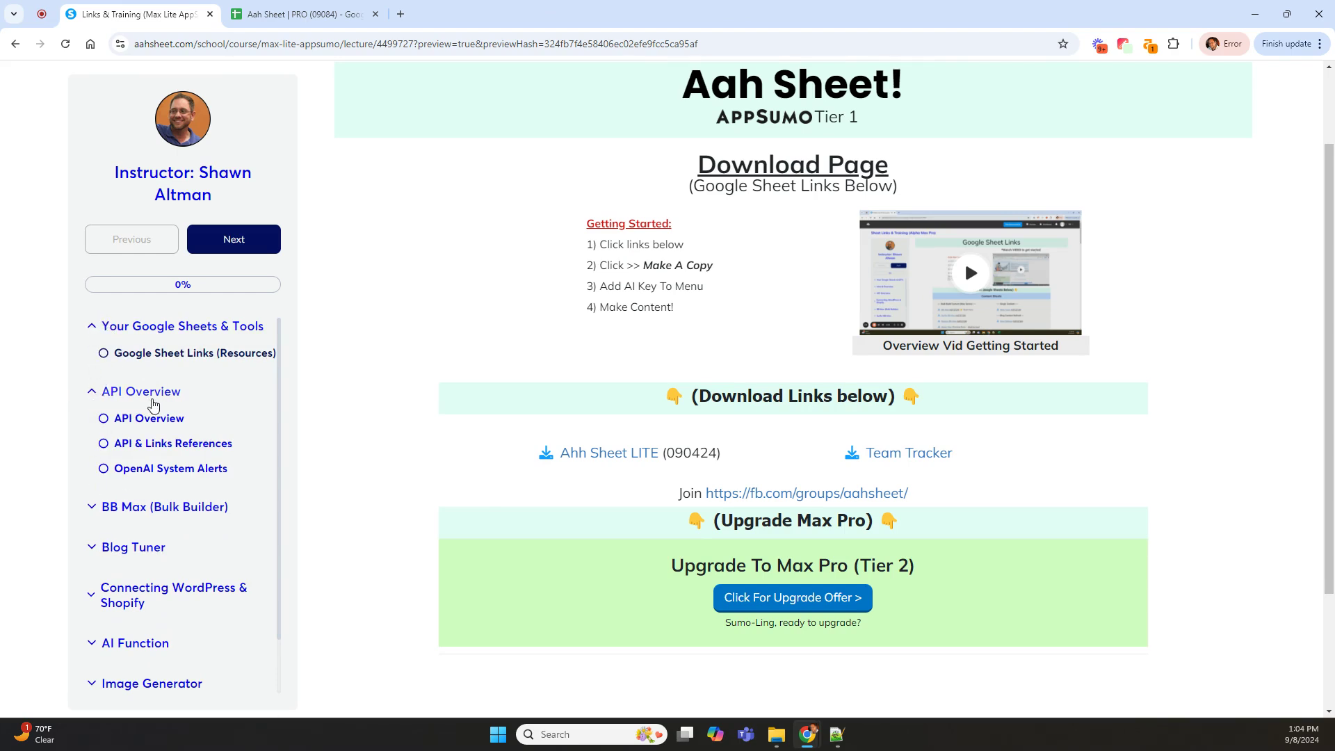
left_click(92, 394)
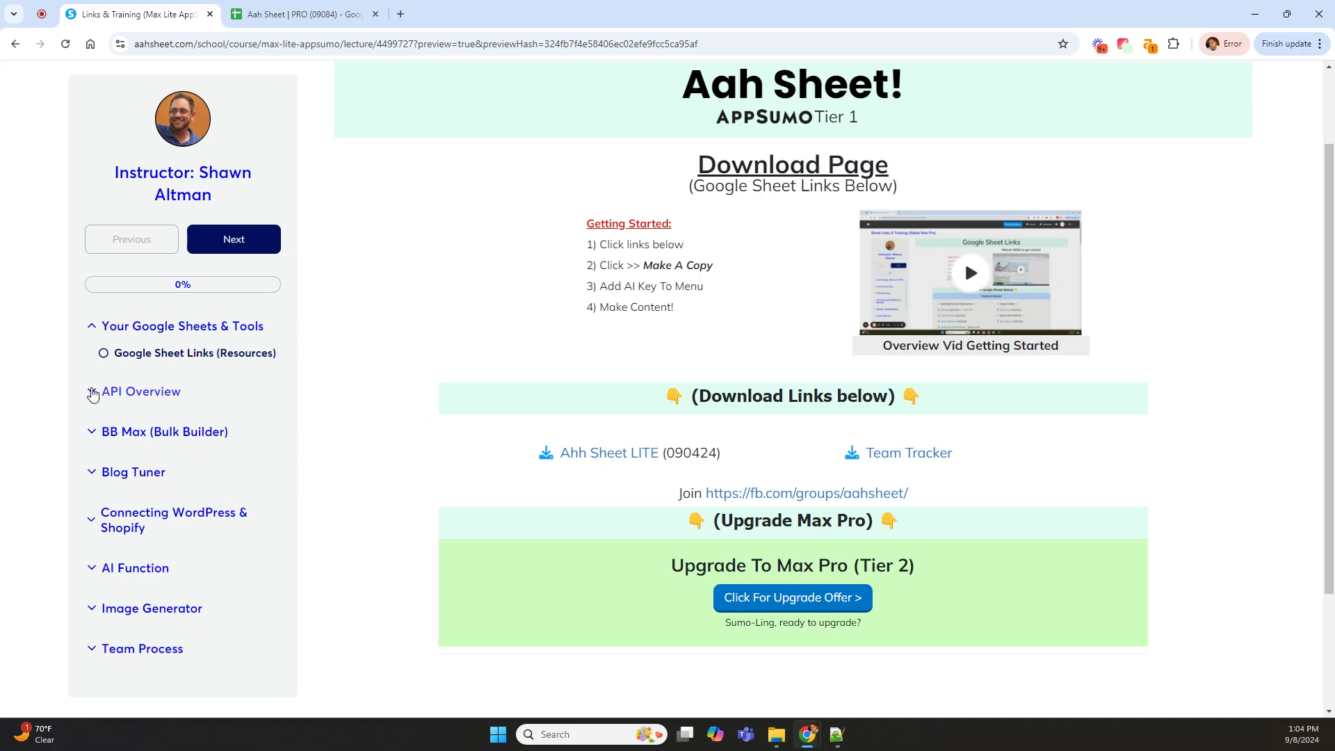
left_click(93, 329)
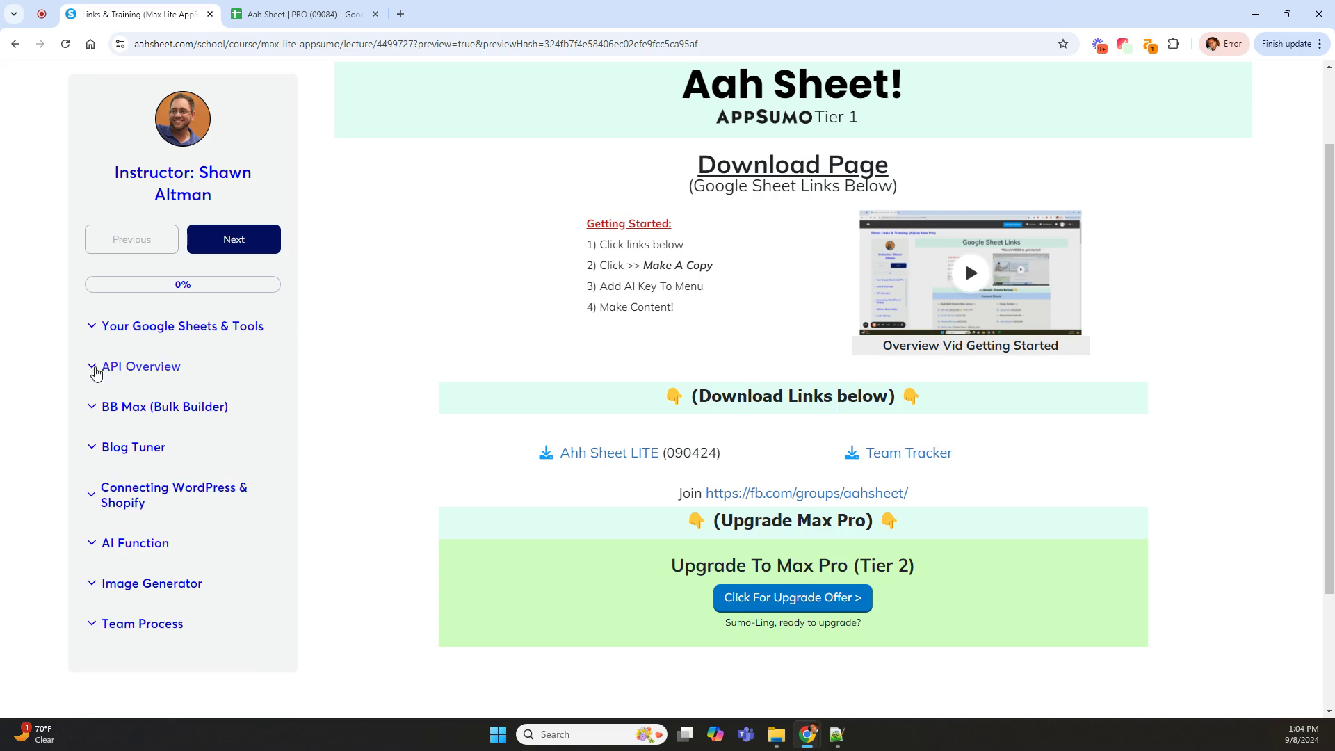
left_click(91, 409)
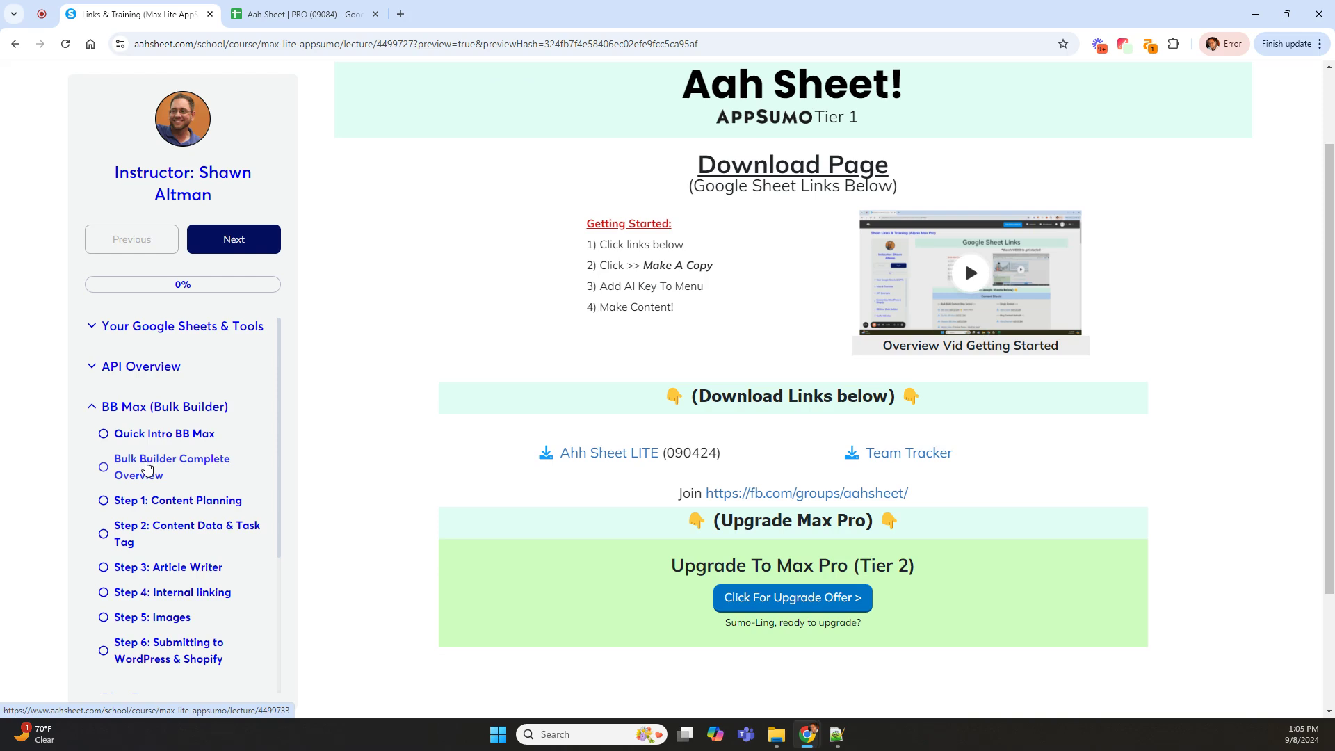
left_click(105, 406)
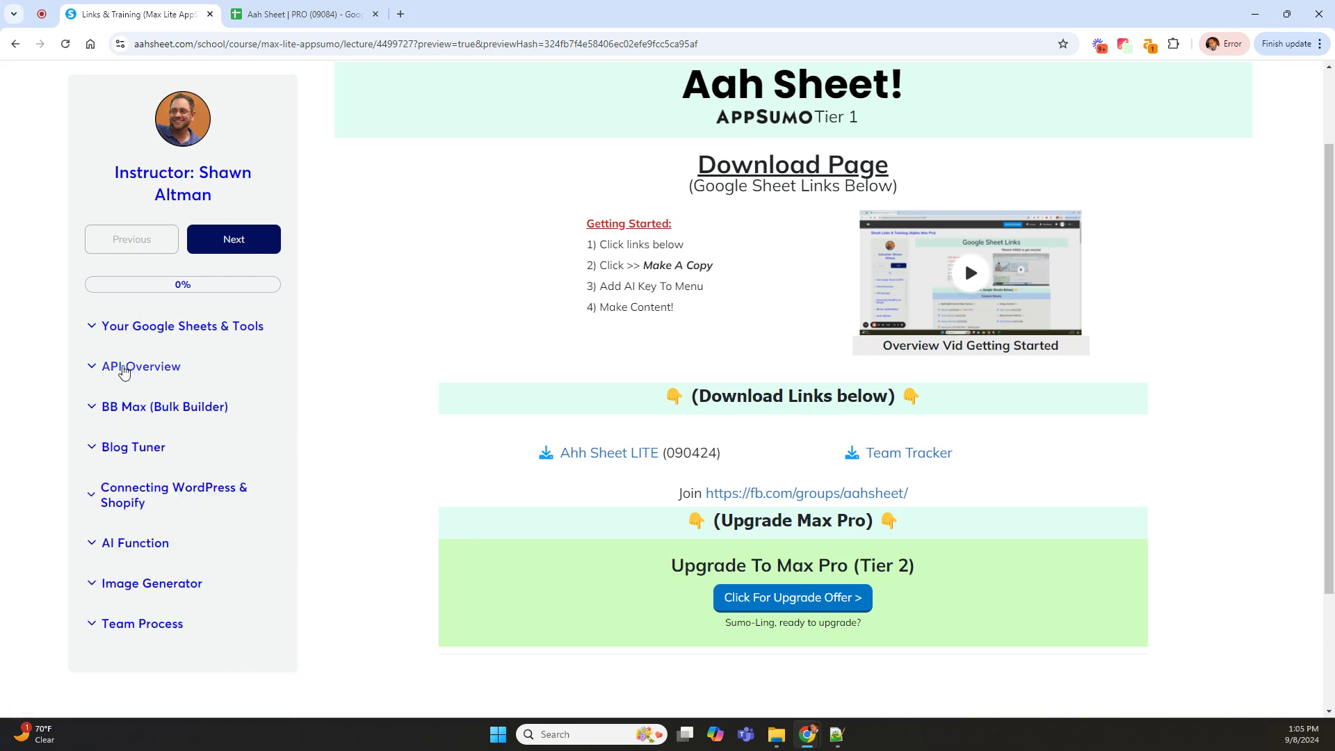
left_click(93, 366)
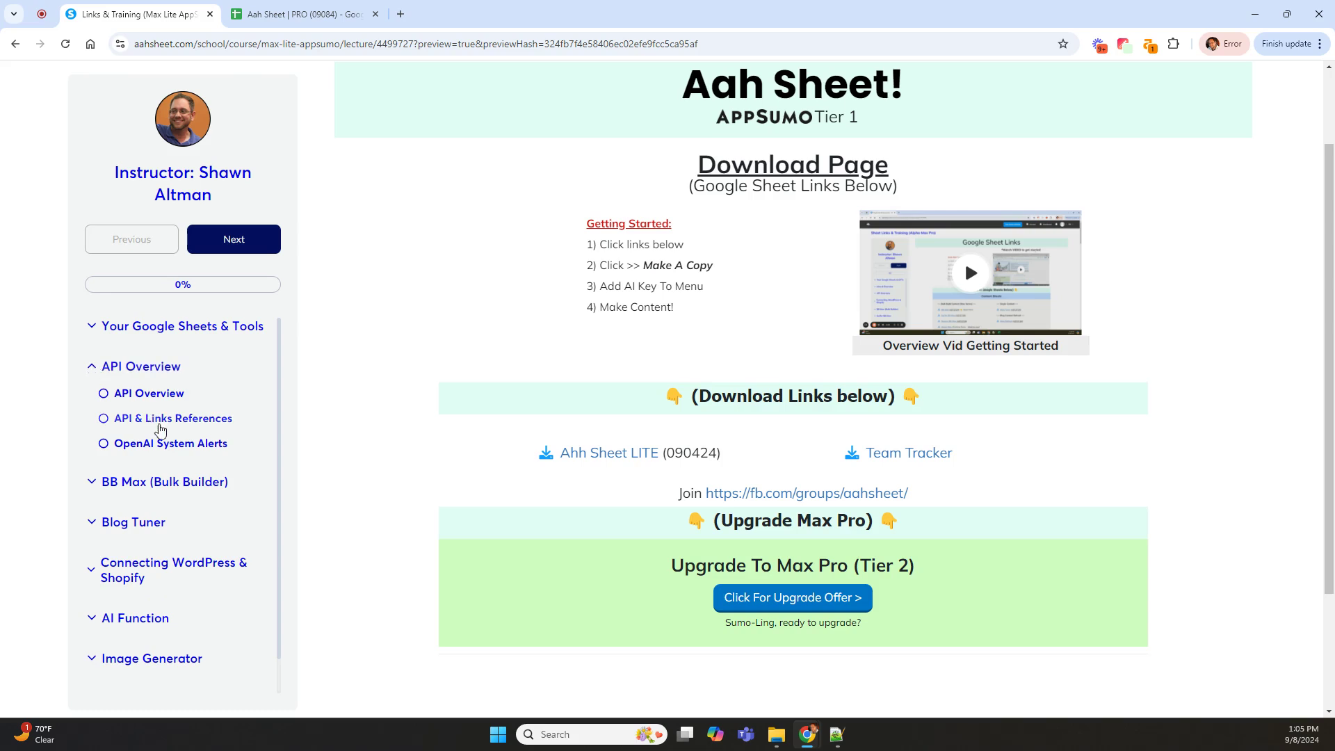
left_click(92, 367)
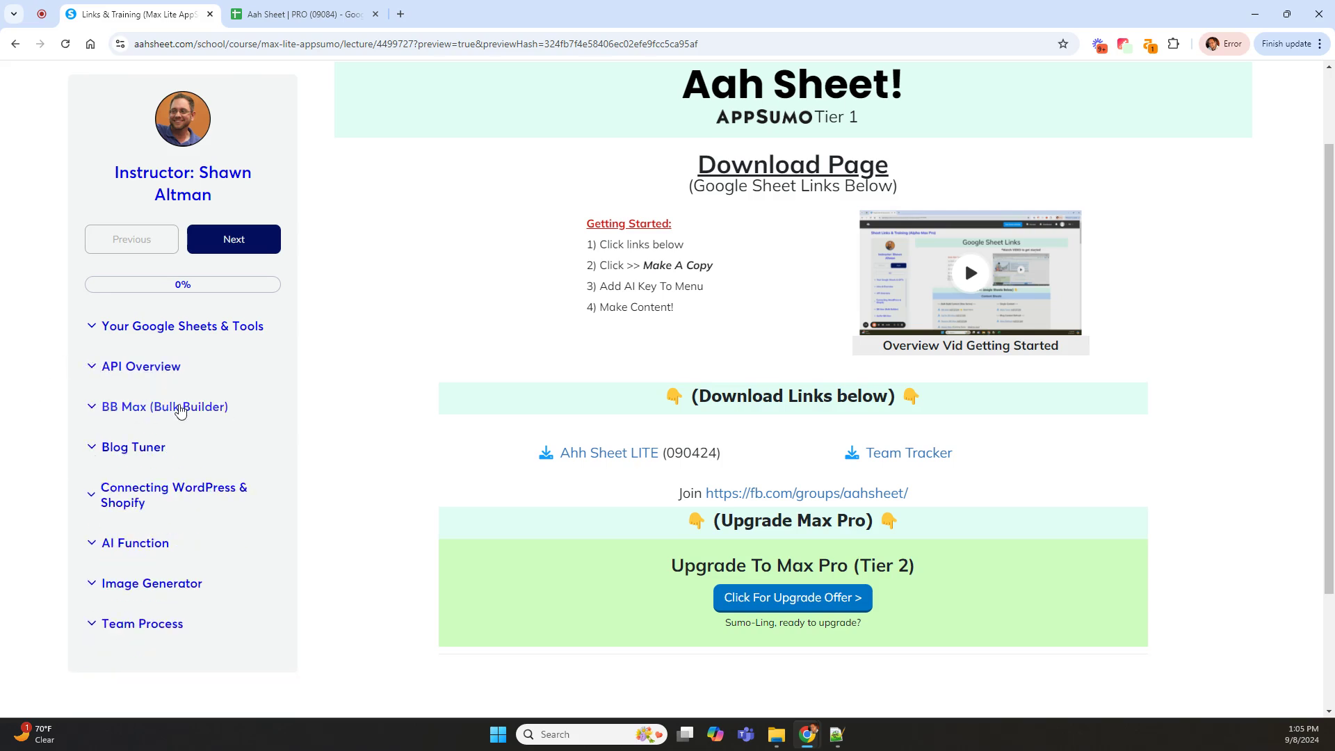
left_click(92, 408)
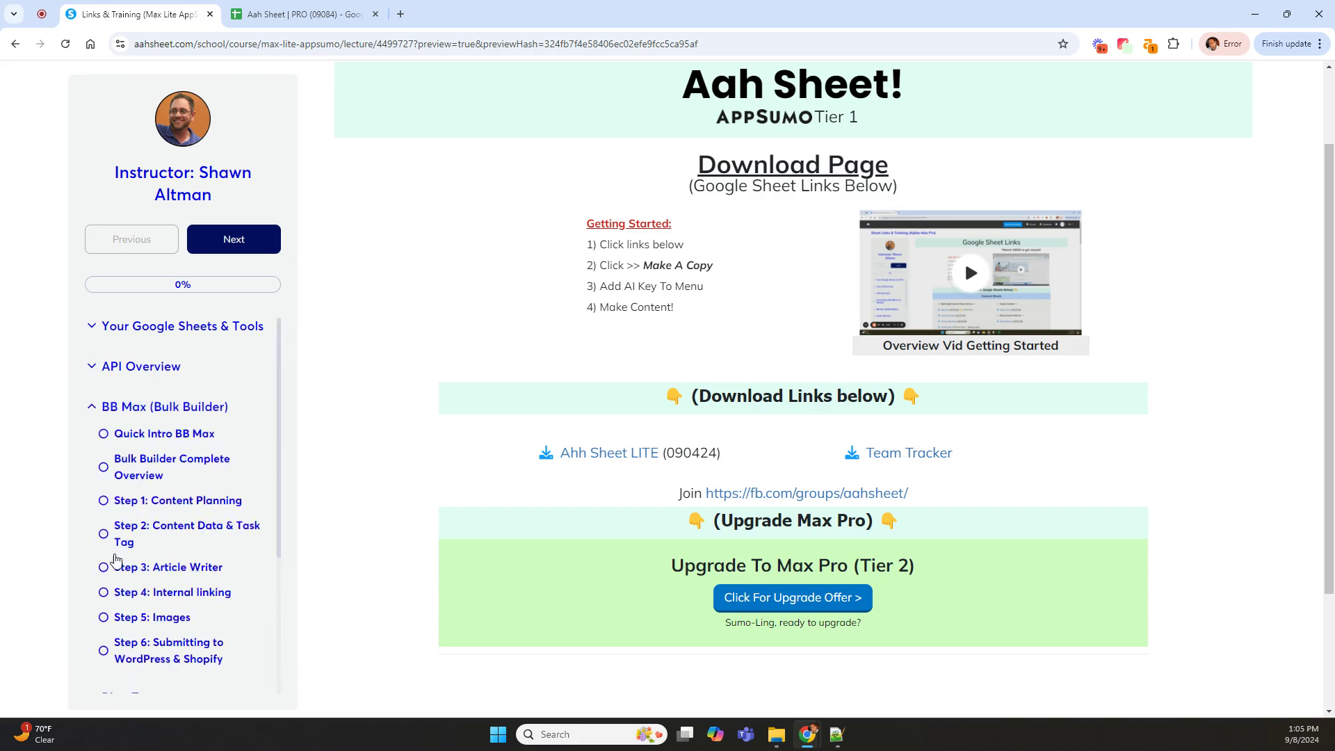
scroll(117, 579, "down", 1)
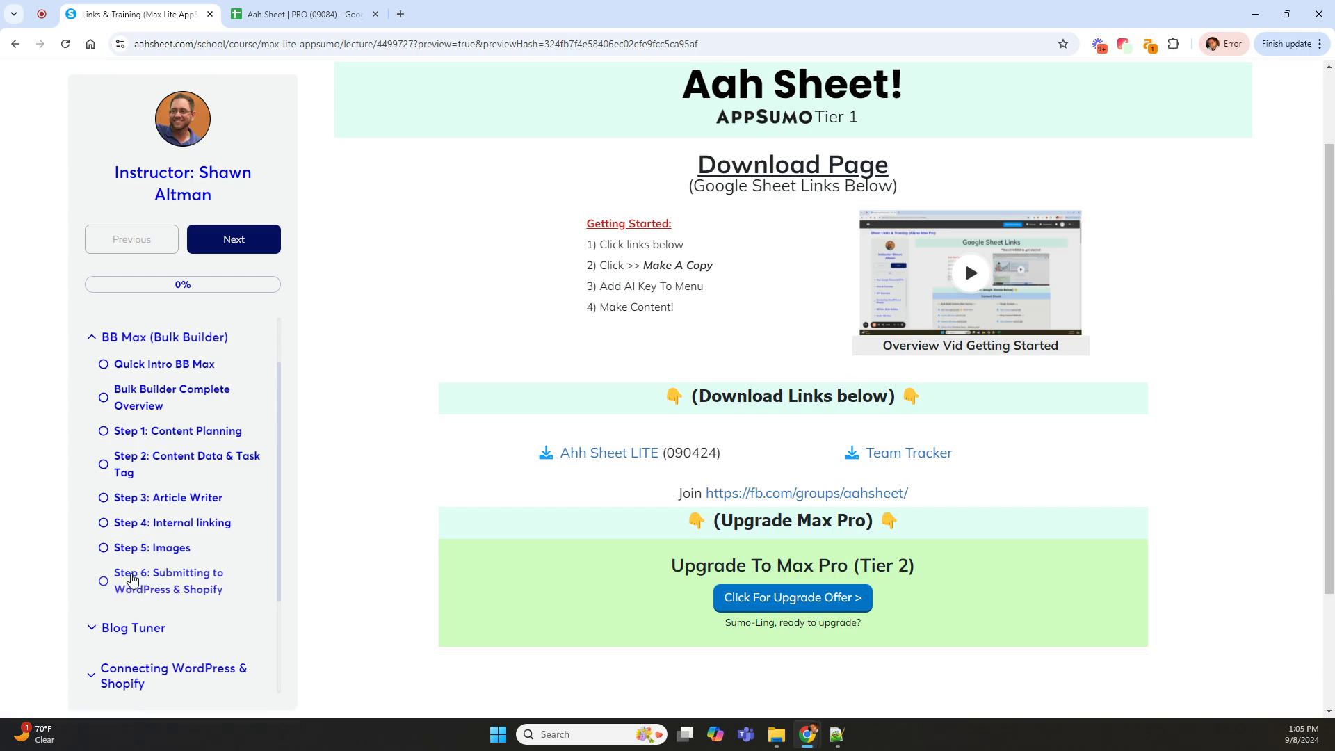
left_click(91, 338)
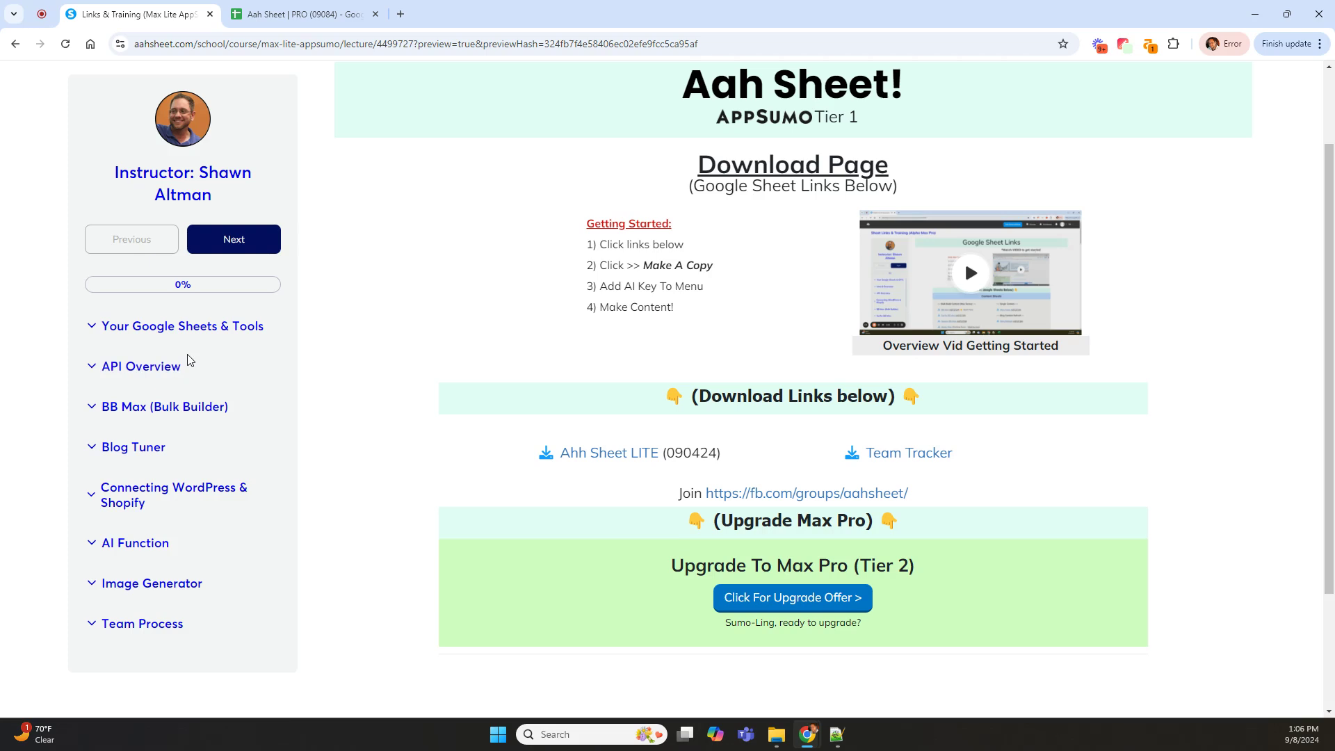
left_click(91, 368)
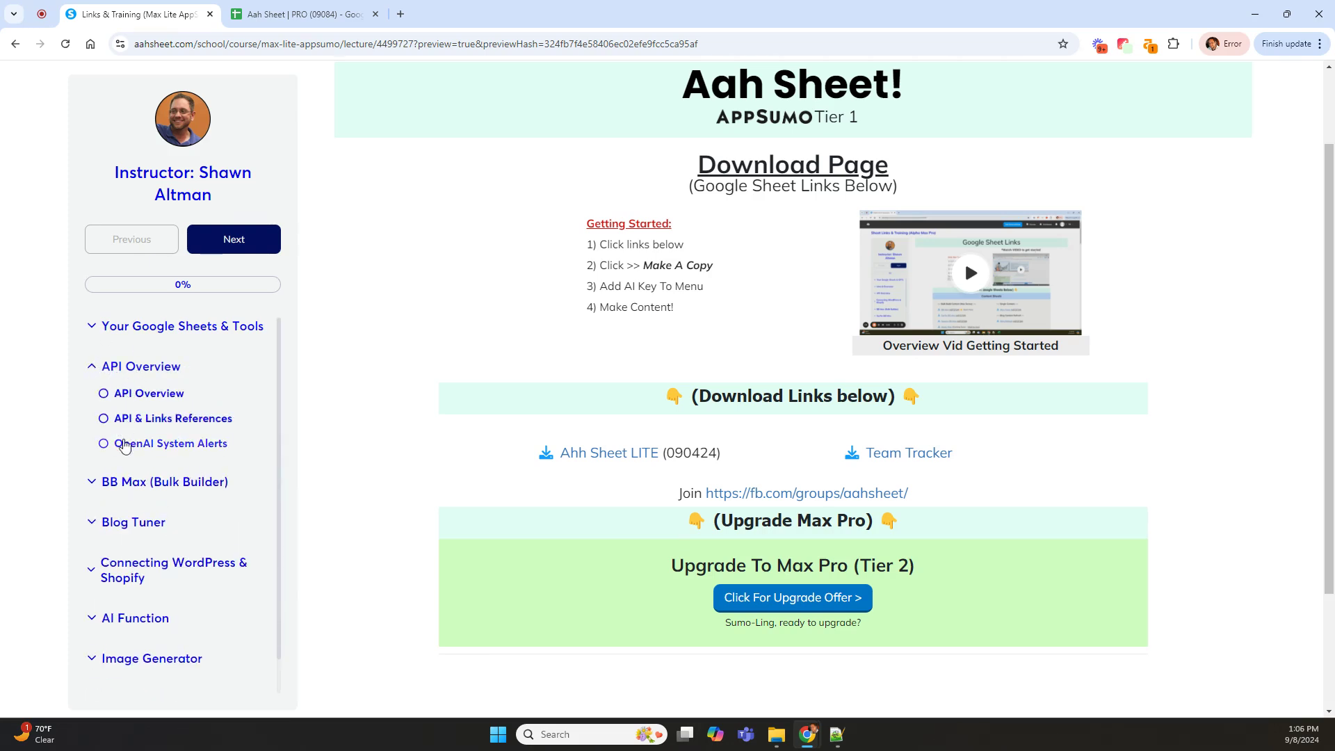
left_click(93, 363)
left_click(91, 327)
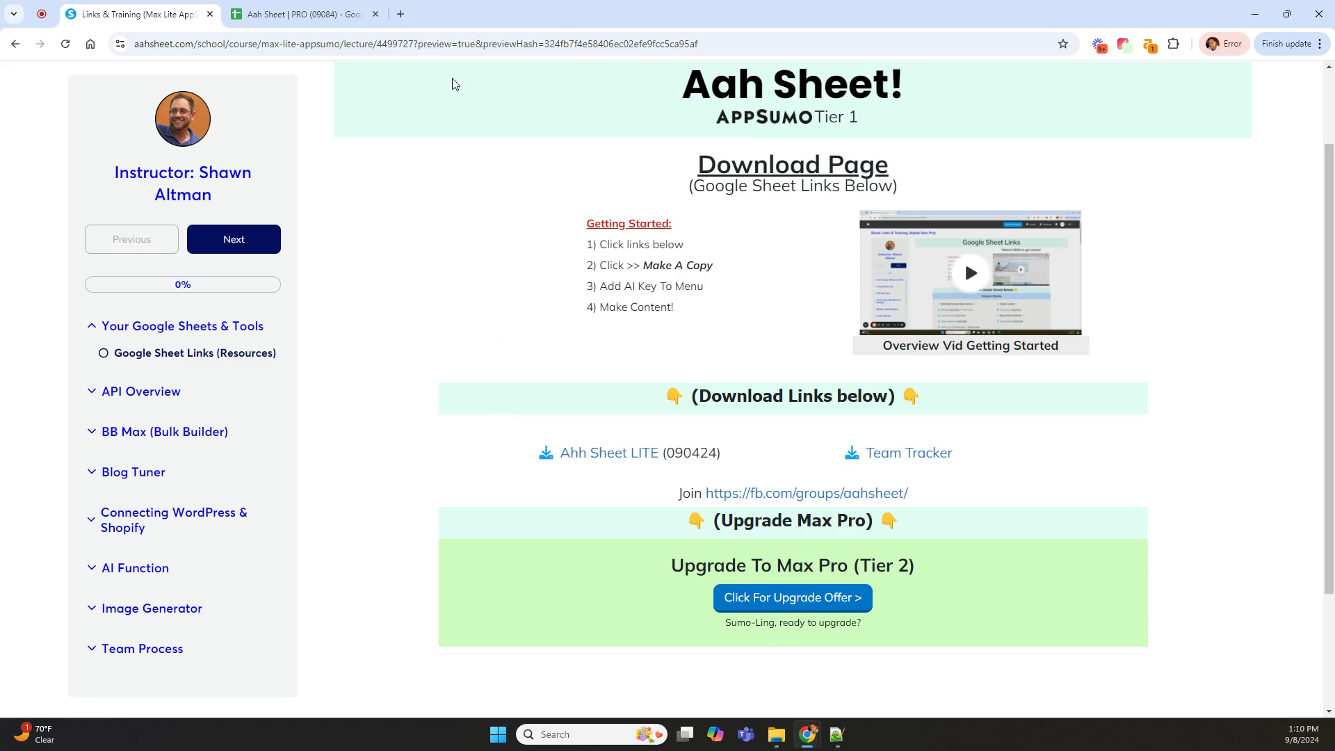
Step: Make a copy of the Aah Sheet | PRO (09084) spreadsheet by replacing the "edit" ending of its URL with "copy"
left_click(288, 12)
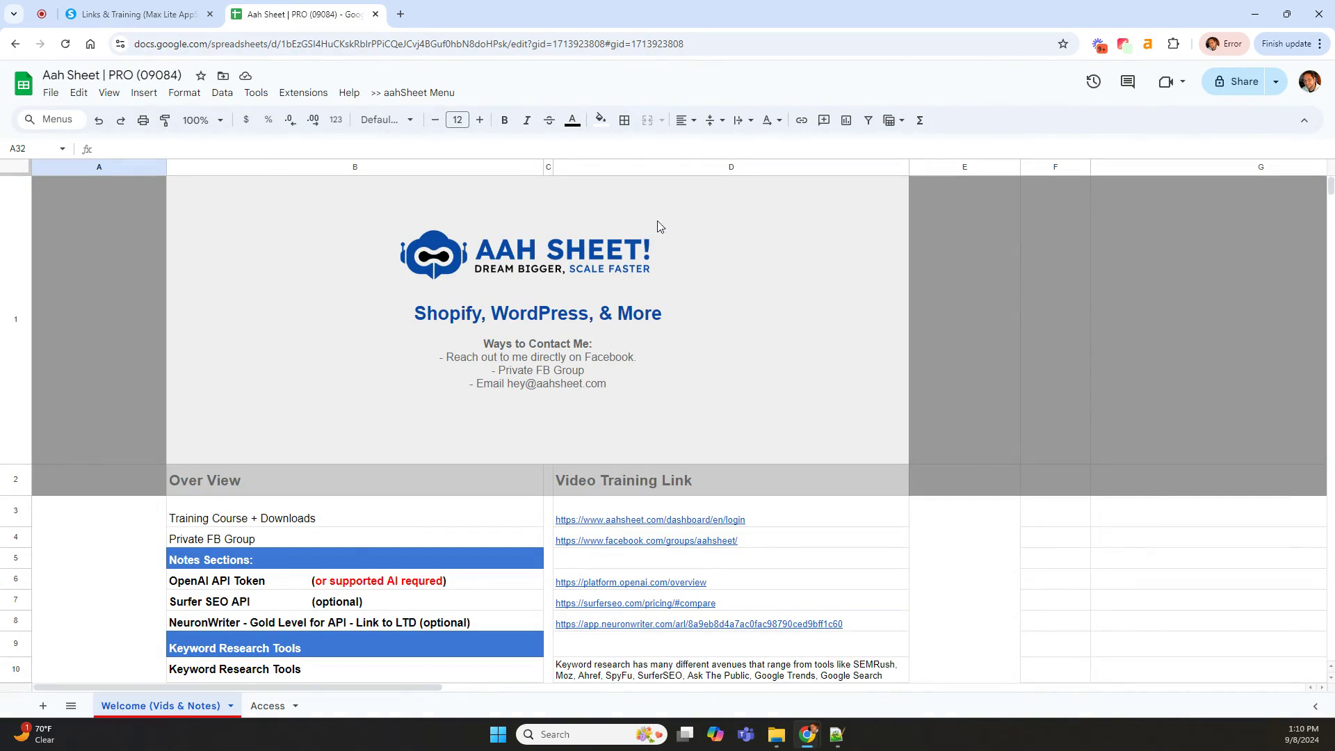
left_click(704, 50)
left_click(708, 49)
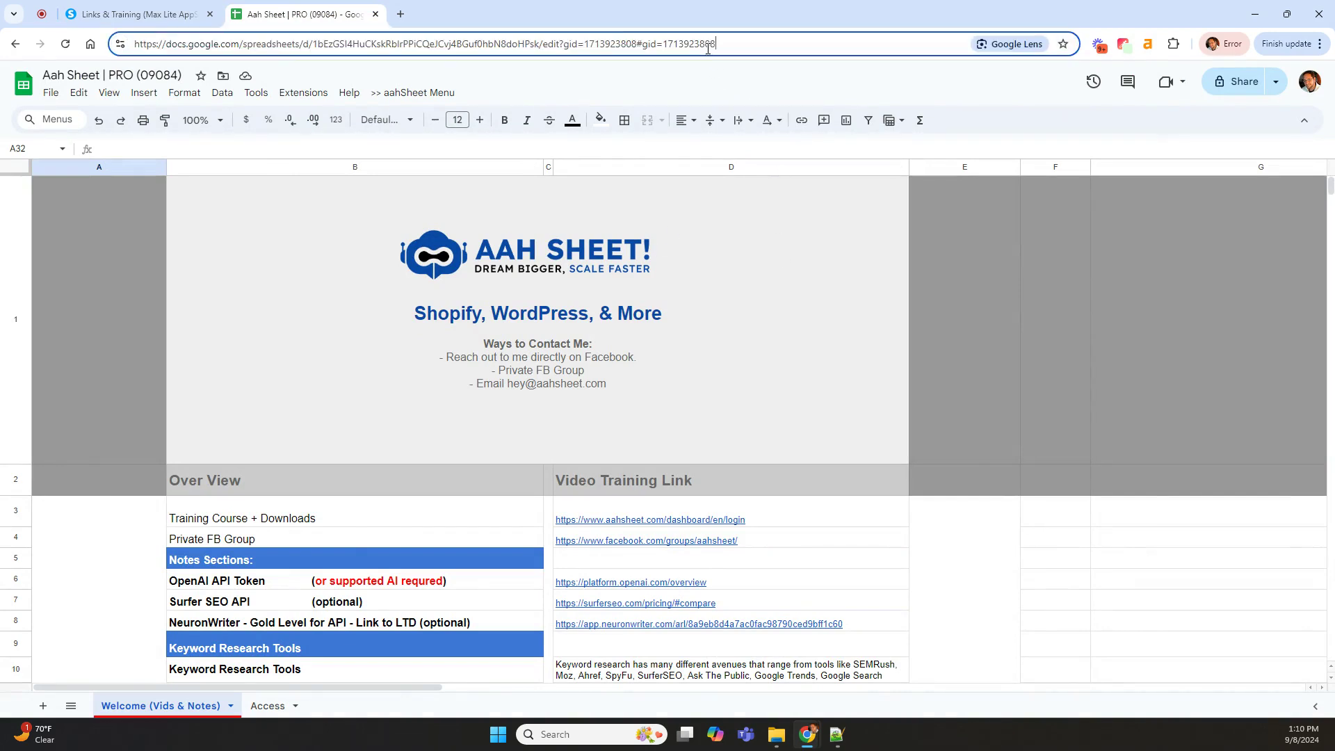
left_click_drag(733, 42, 544, 49)
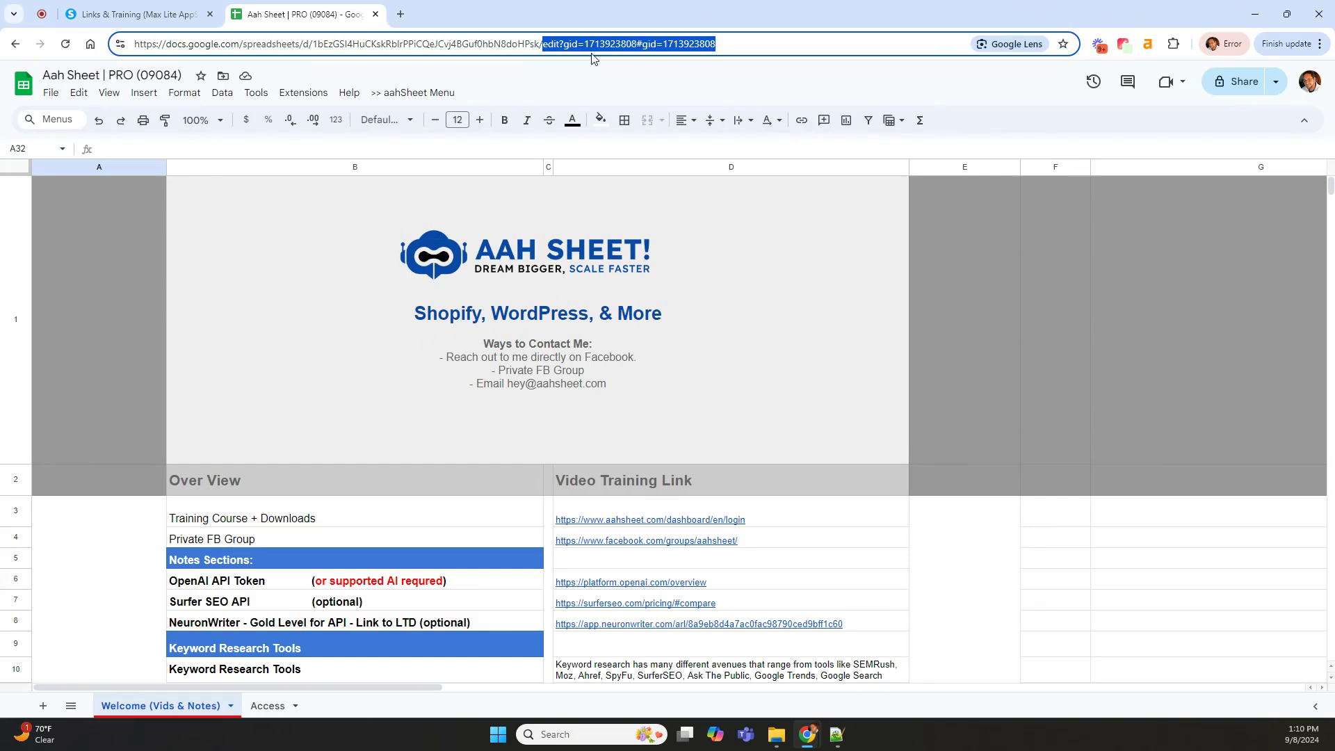
type("copy")
key("Return")
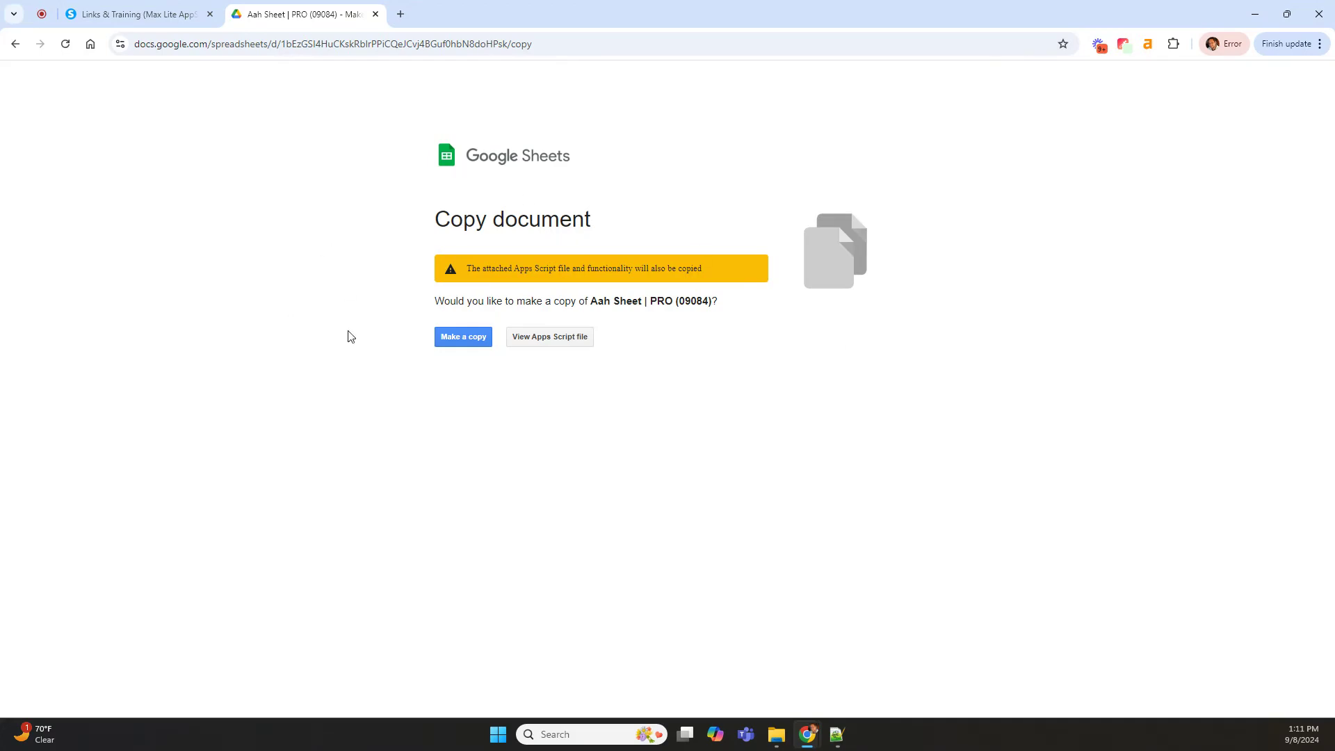
left_click(462, 341)
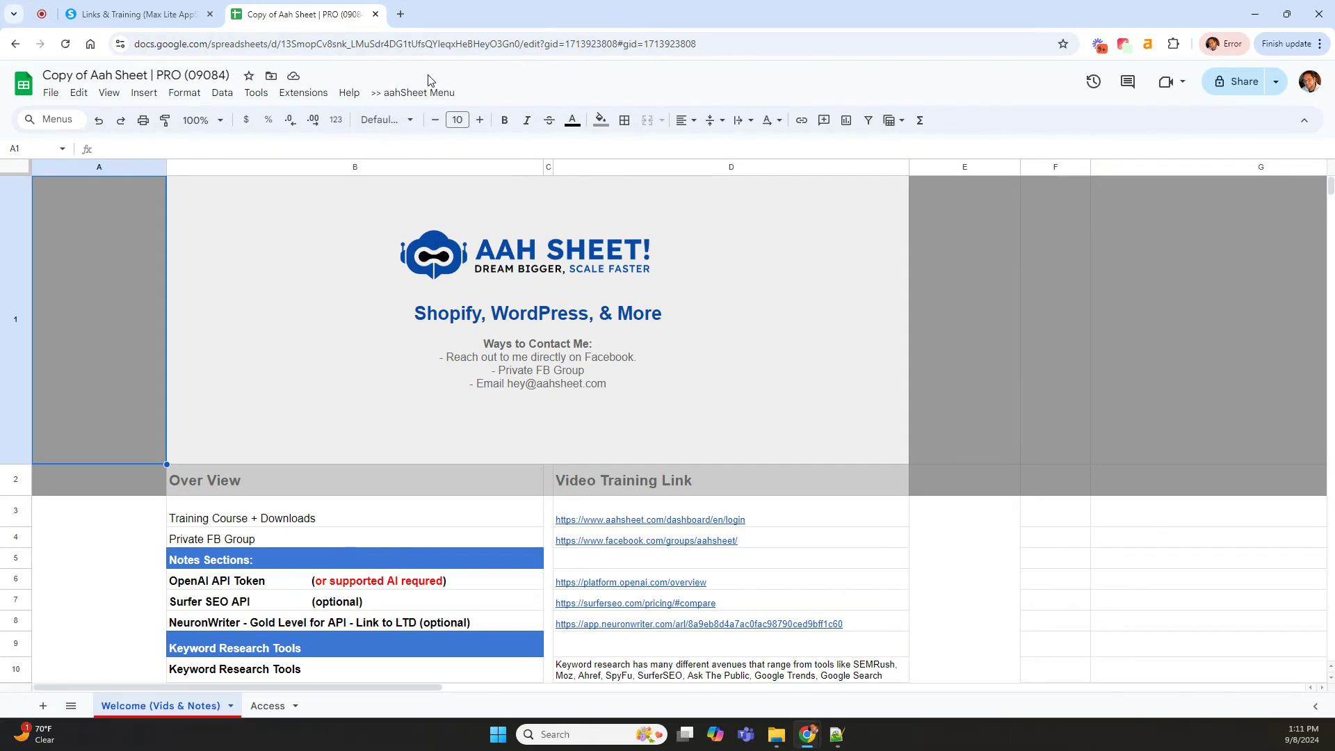
Step: Launch Aah Sheet Settings (AI/Keys) in the copied spreadsheet and start the script authorization with the listed Google account
left_click(405, 91)
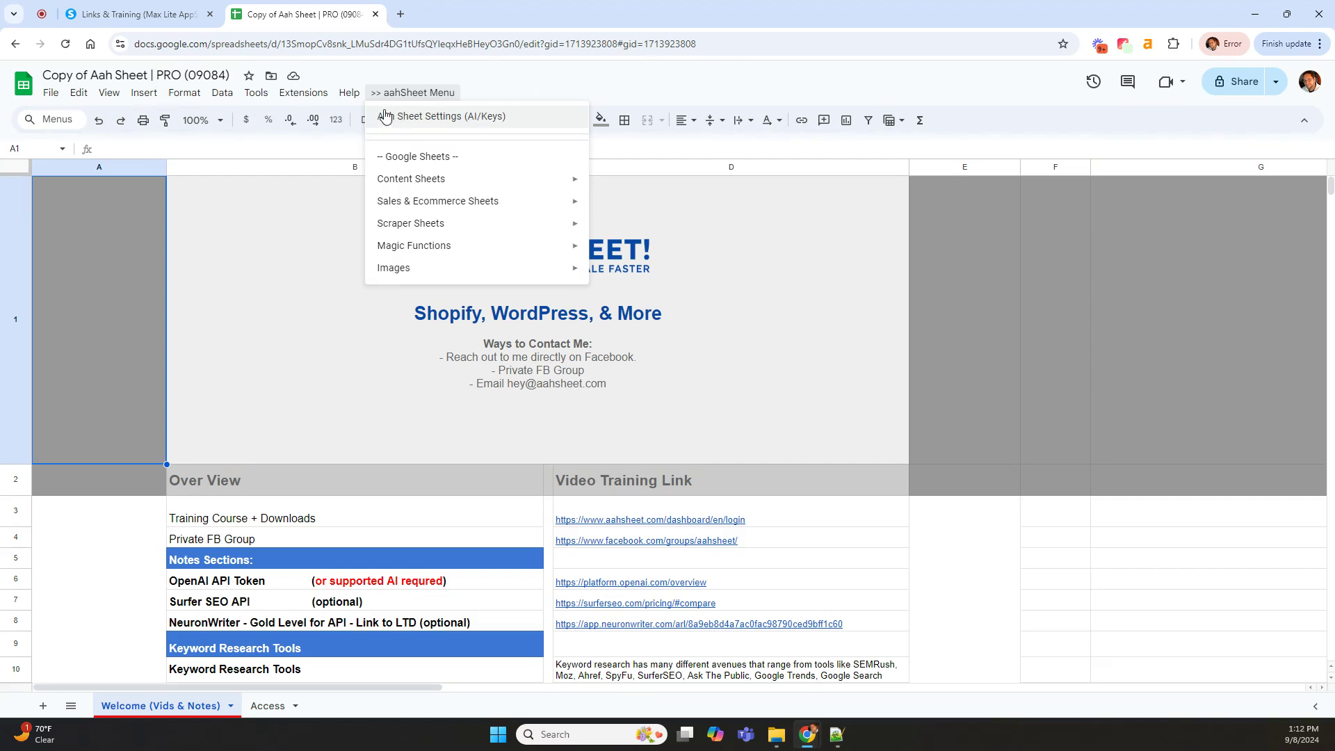
left_click(421, 121)
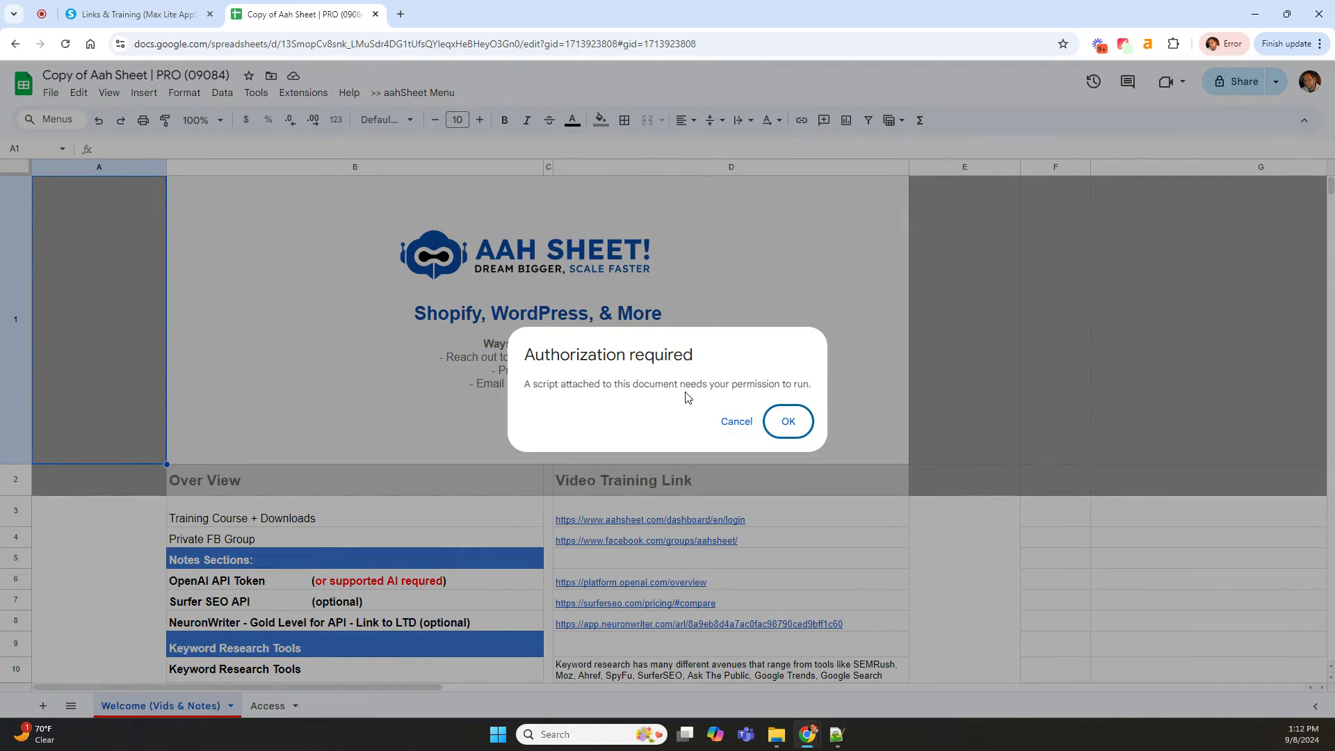
left_click(789, 423)
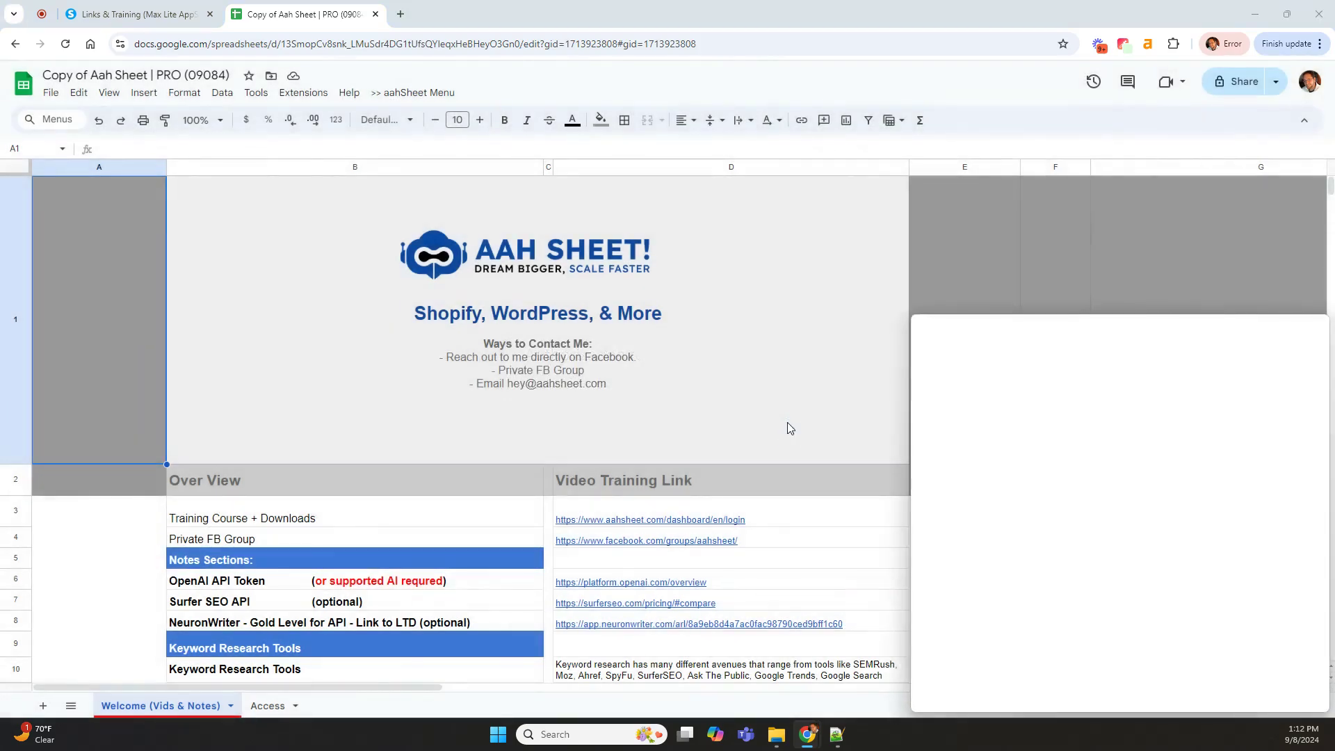
left_click_drag(1060, 320, 579, 165)
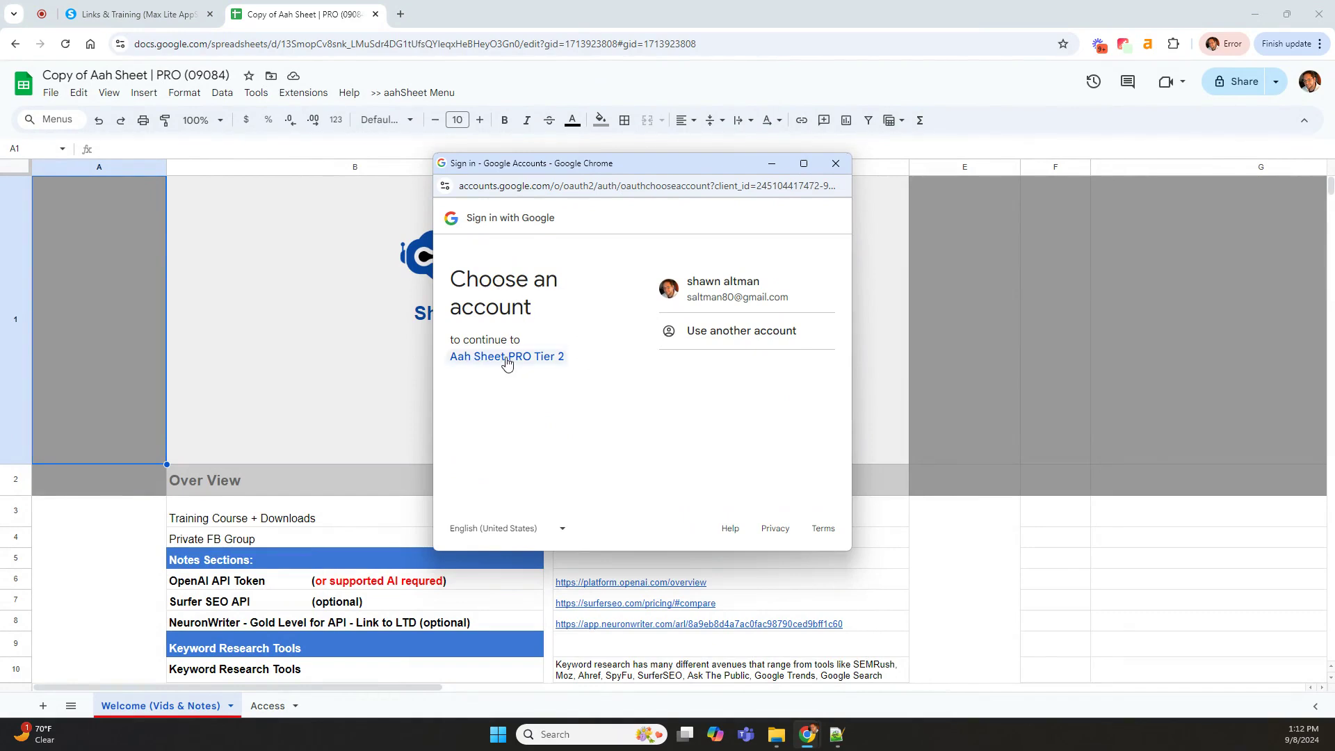
left_click(729, 299)
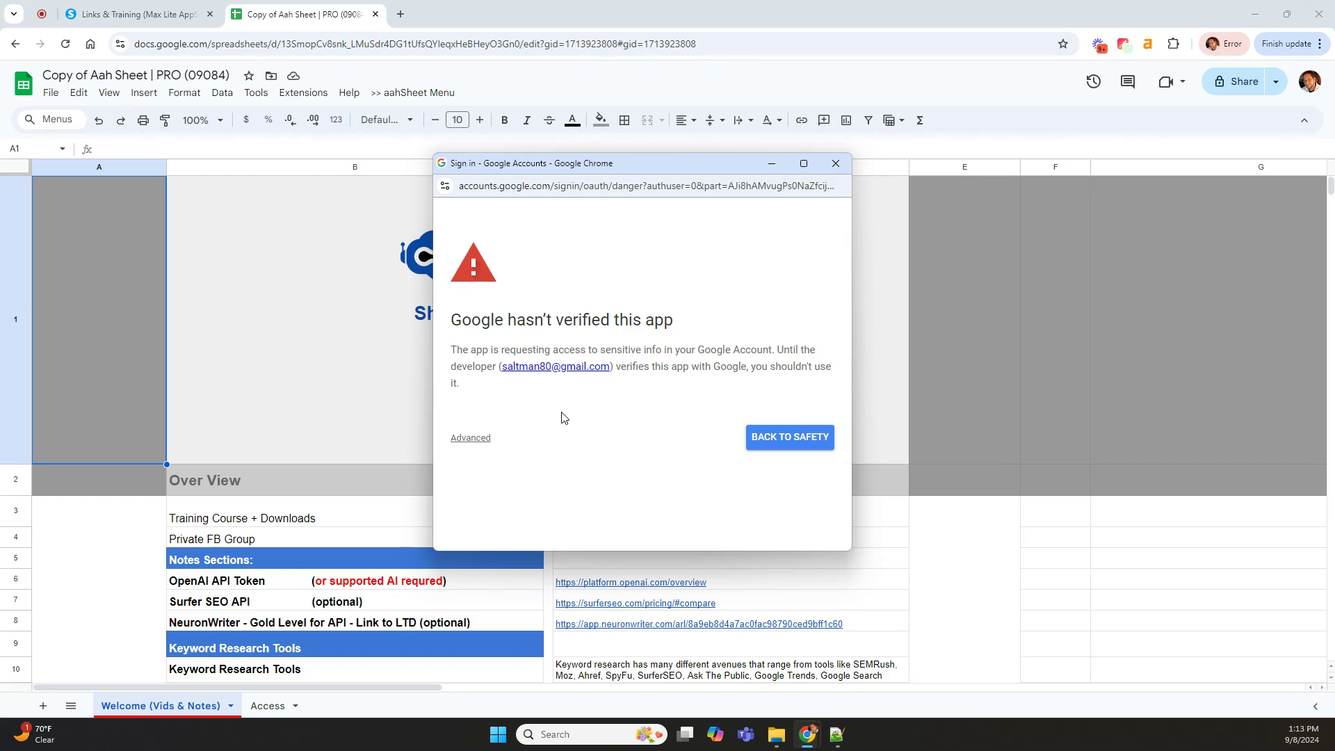
Step: Proceed past the unverified app warning to Aah Sheet PRO Tier 2 and grant it the requested Google account access
left_click(464, 440)
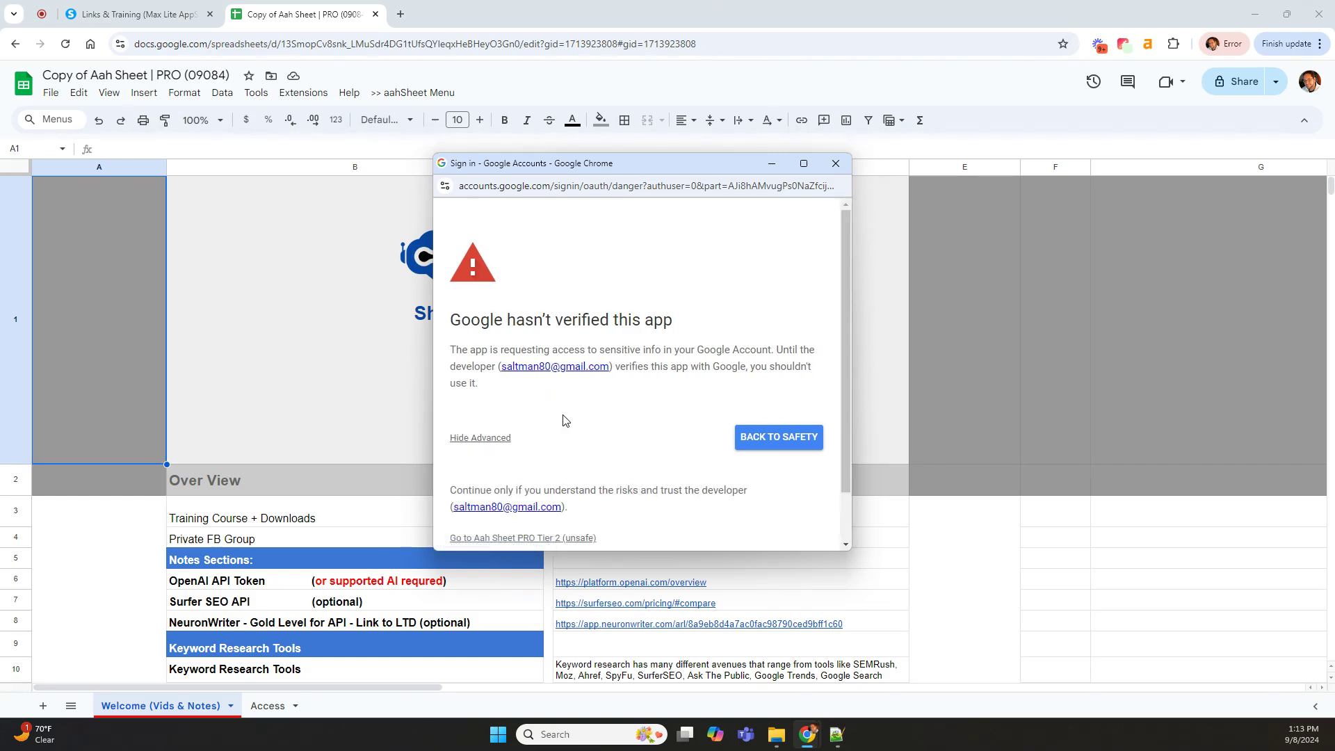
scroll(563, 420, "down", 1)
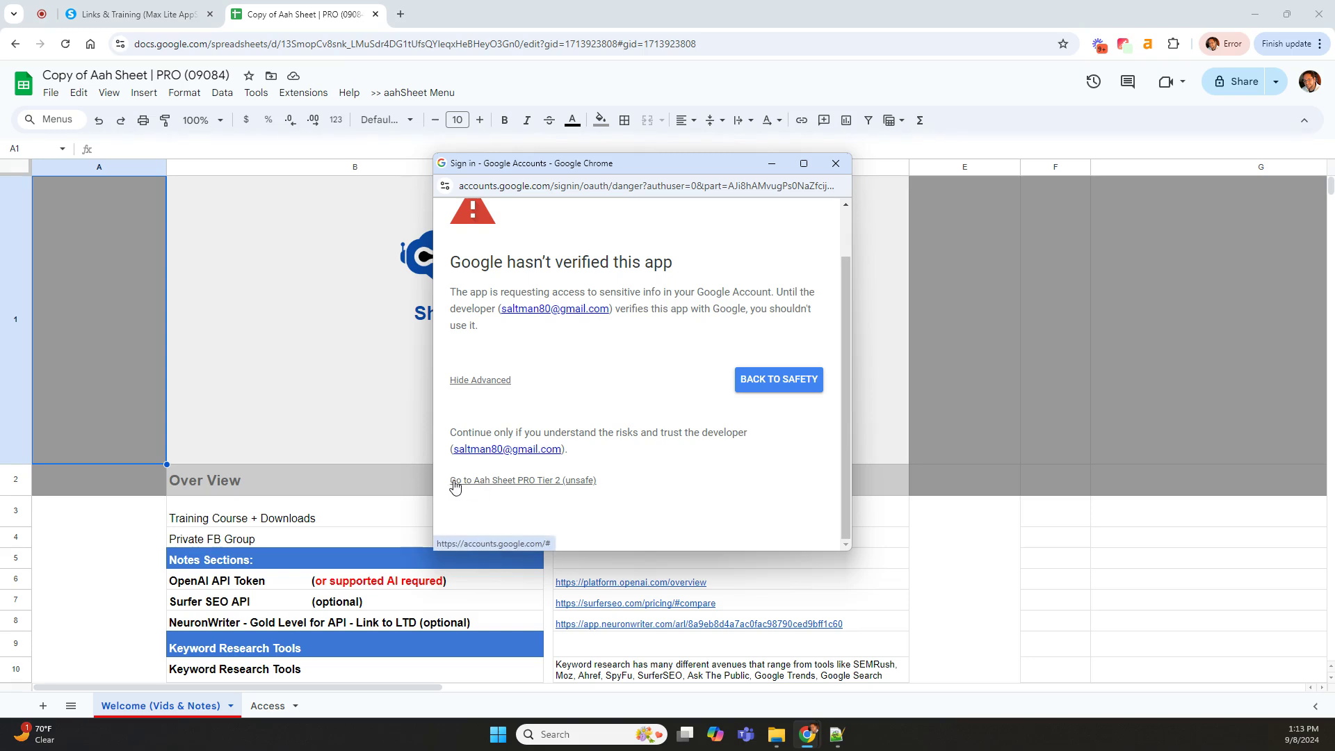
left_click(550, 481)
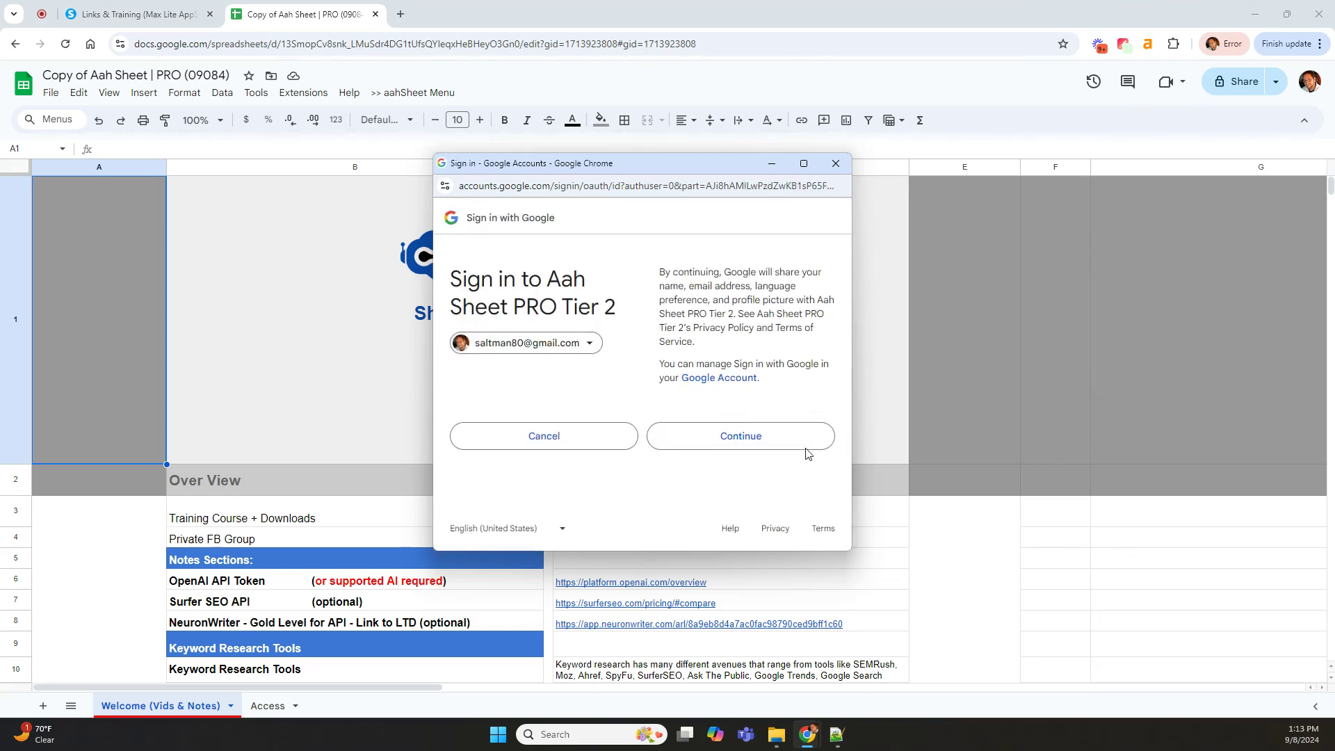
left_click(740, 436)
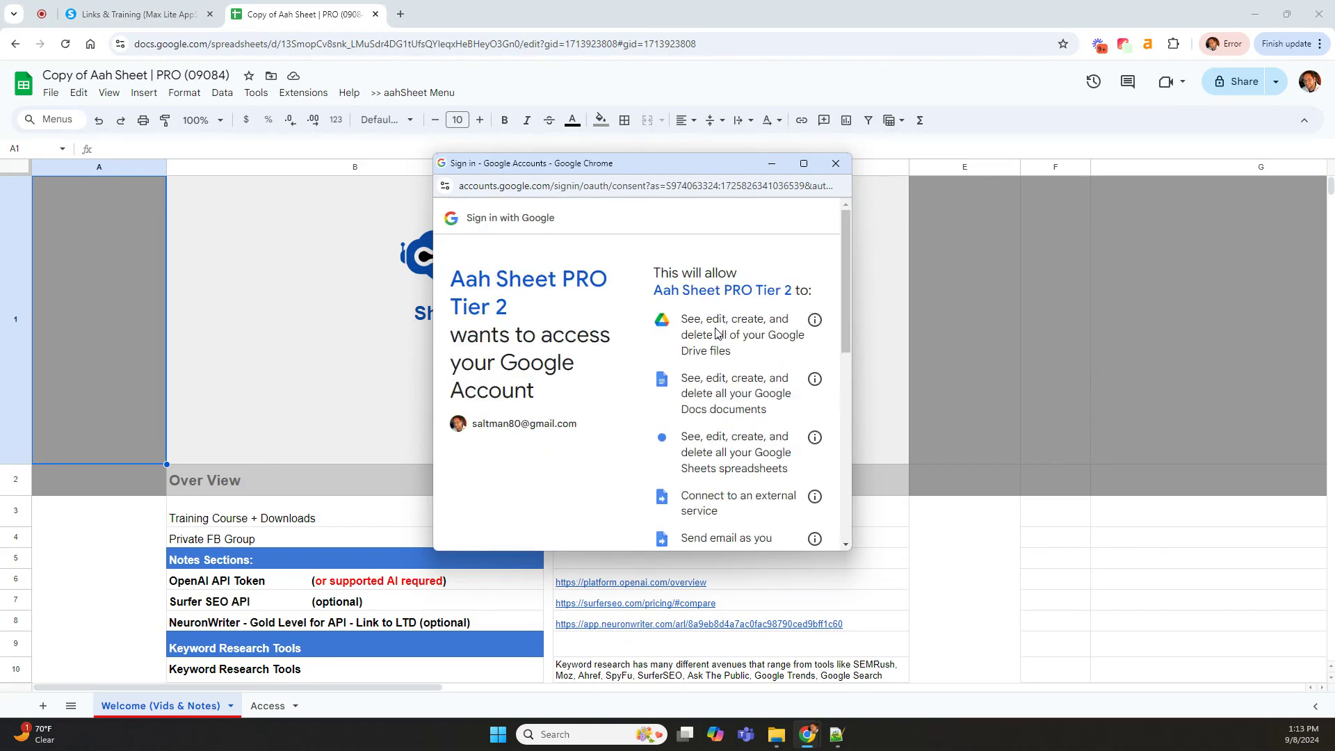
scroll(686, 317, "down", 1)
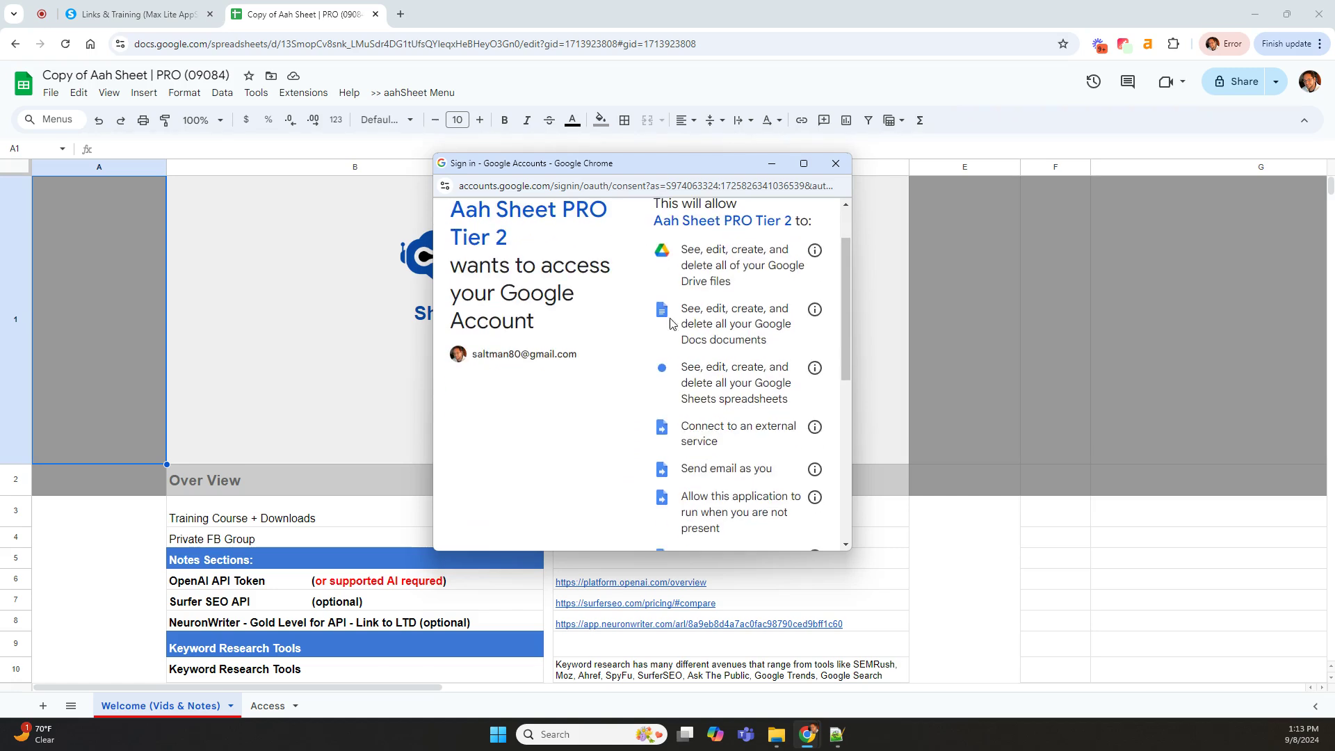
scroll(700, 335, "down", 3)
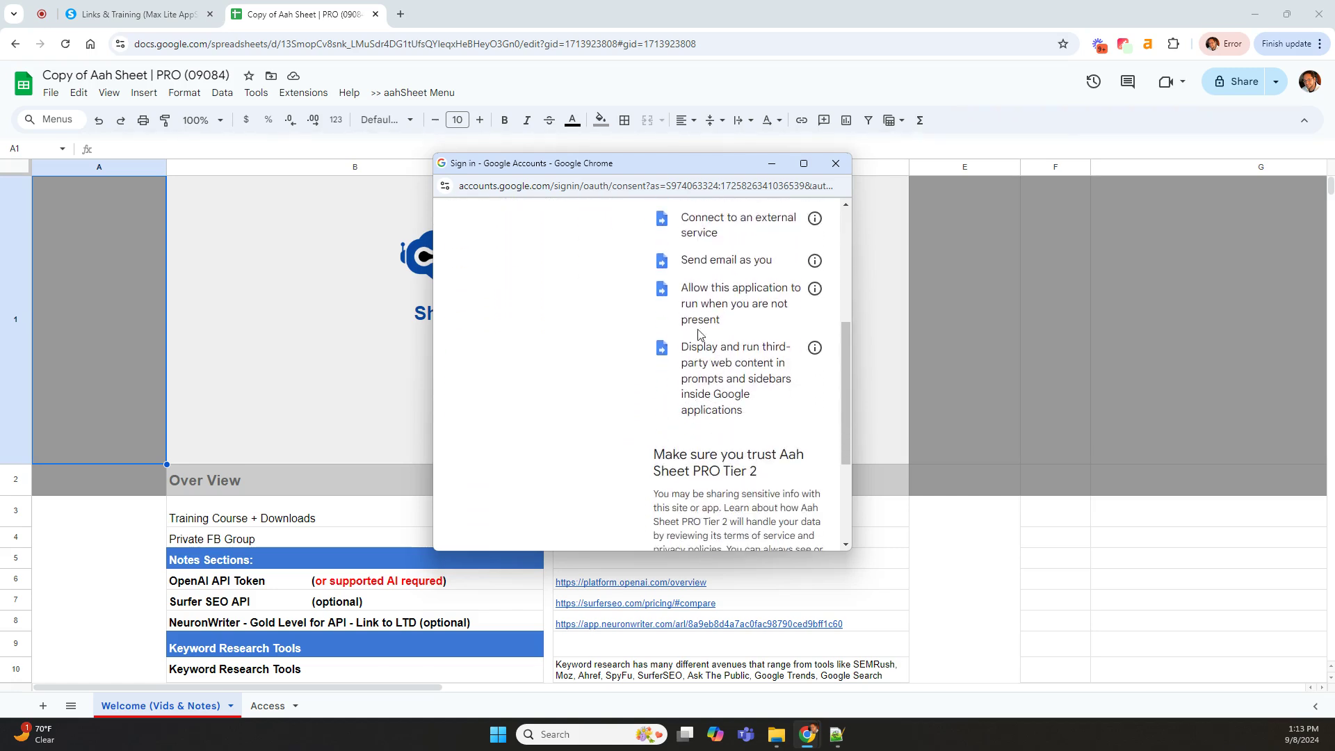
scroll(700, 335, "down", 3)
left_click(733, 479)
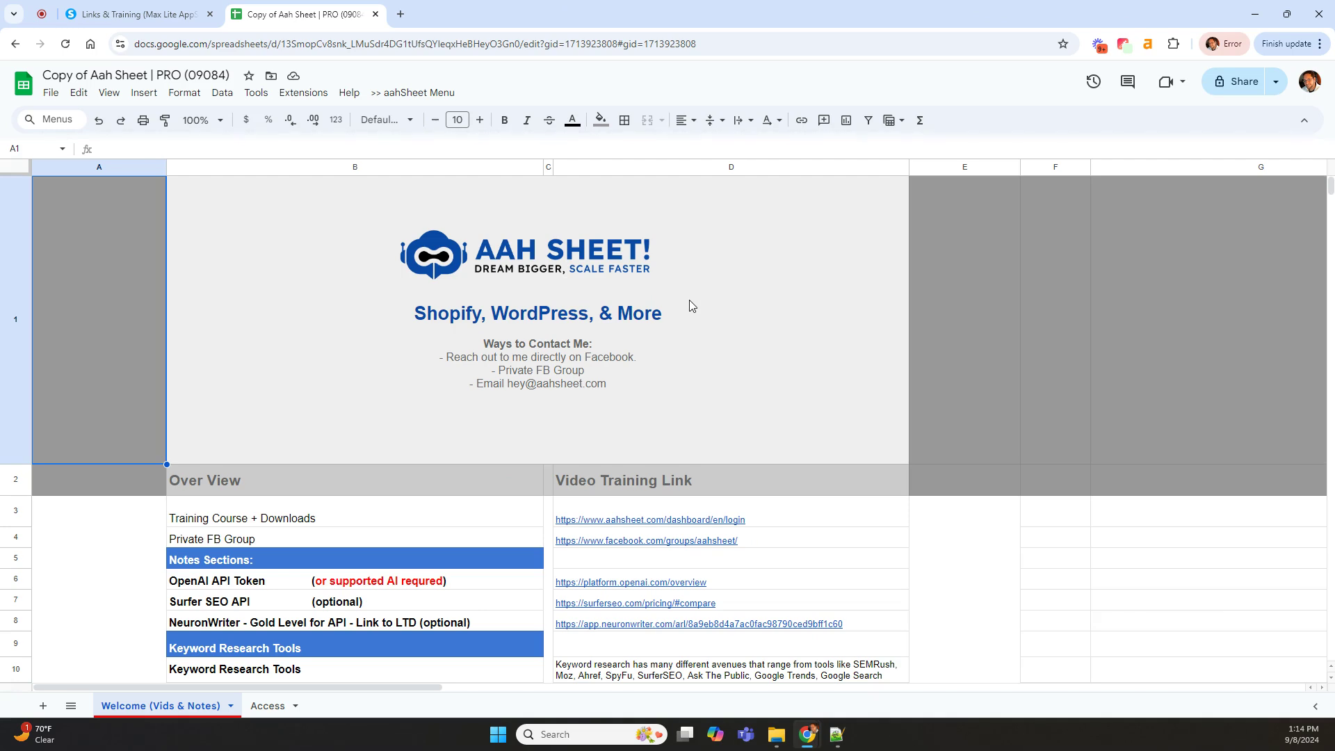
Step: Open Aah Sheet Settings (AI/Keys) and examine which API keys can be added
left_click(403, 95)
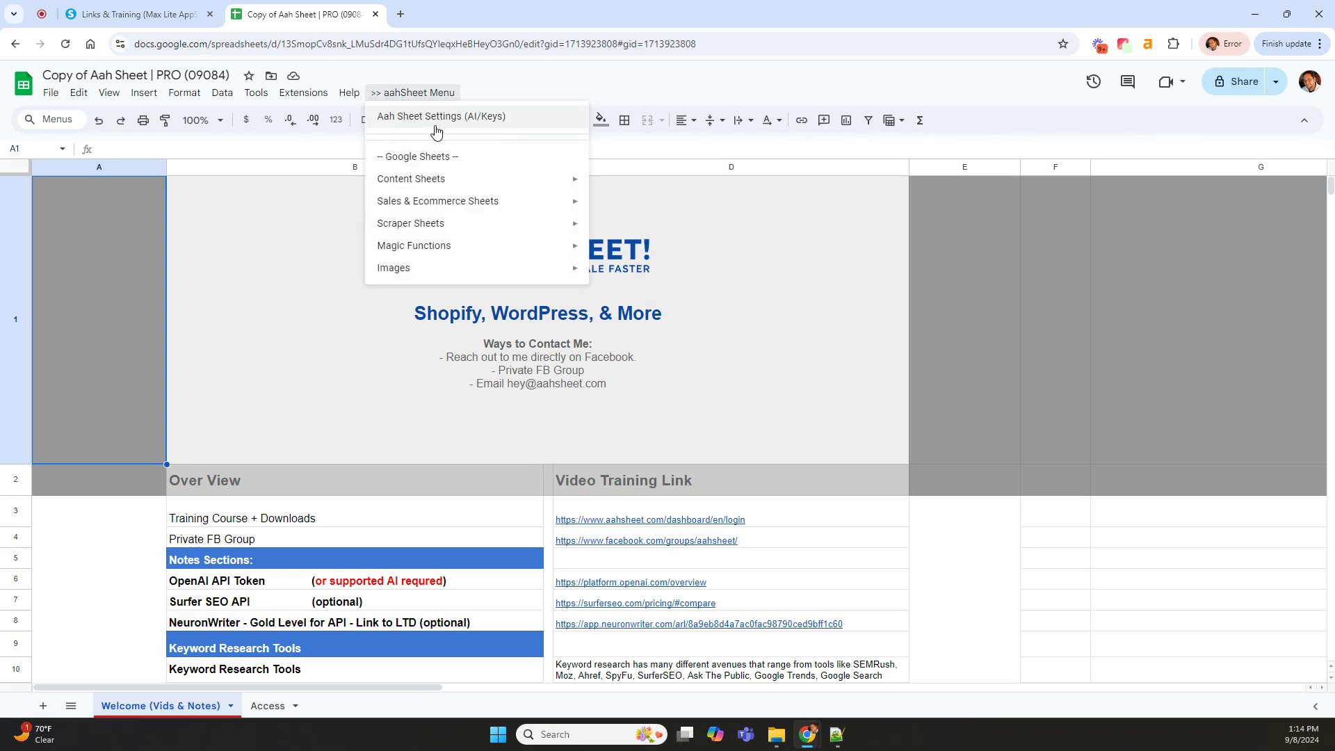
left_click(414, 126)
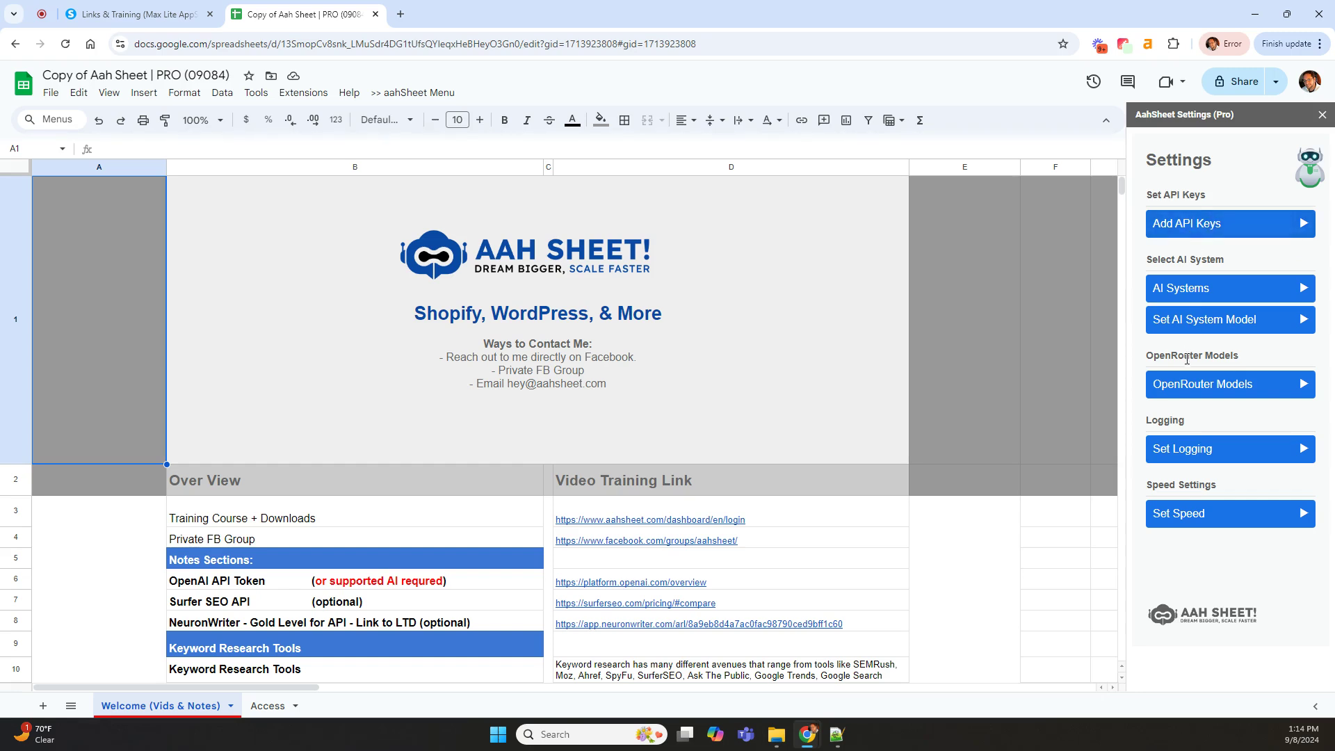
left_click(1180, 229)
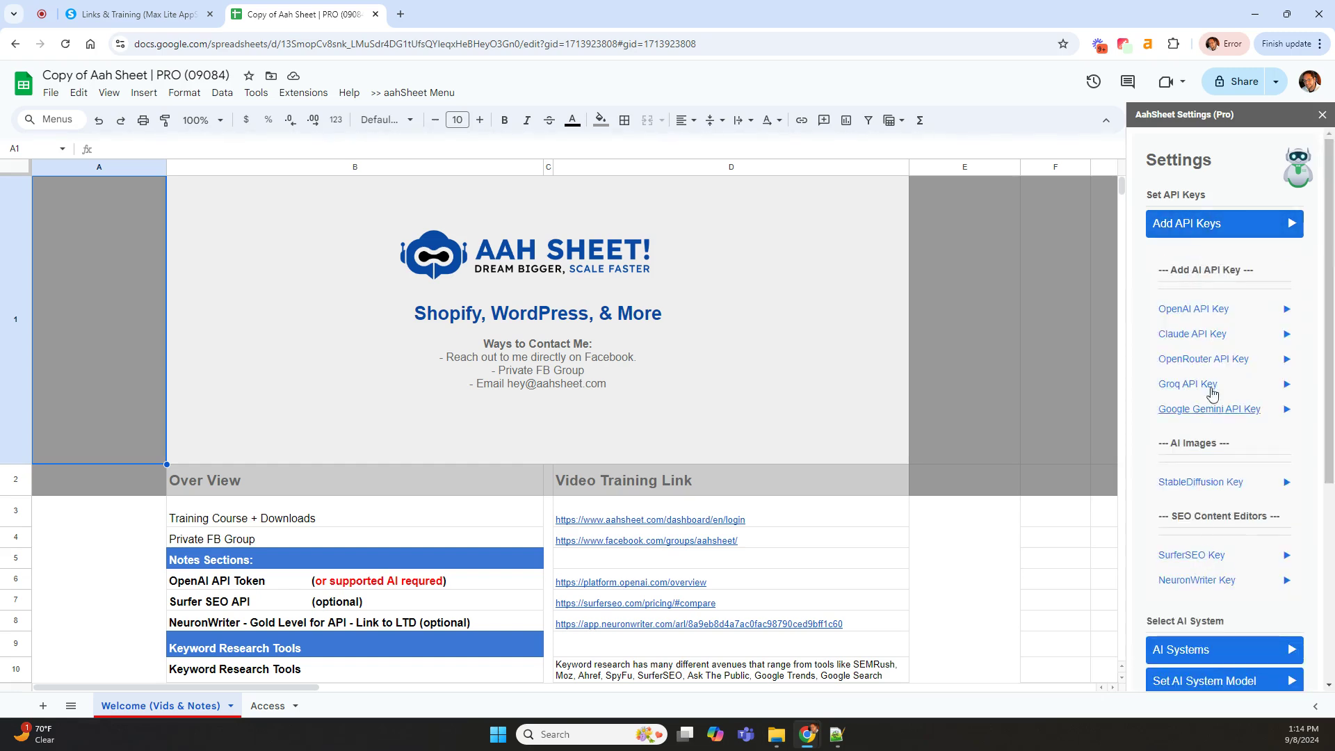
left_click(1183, 226)
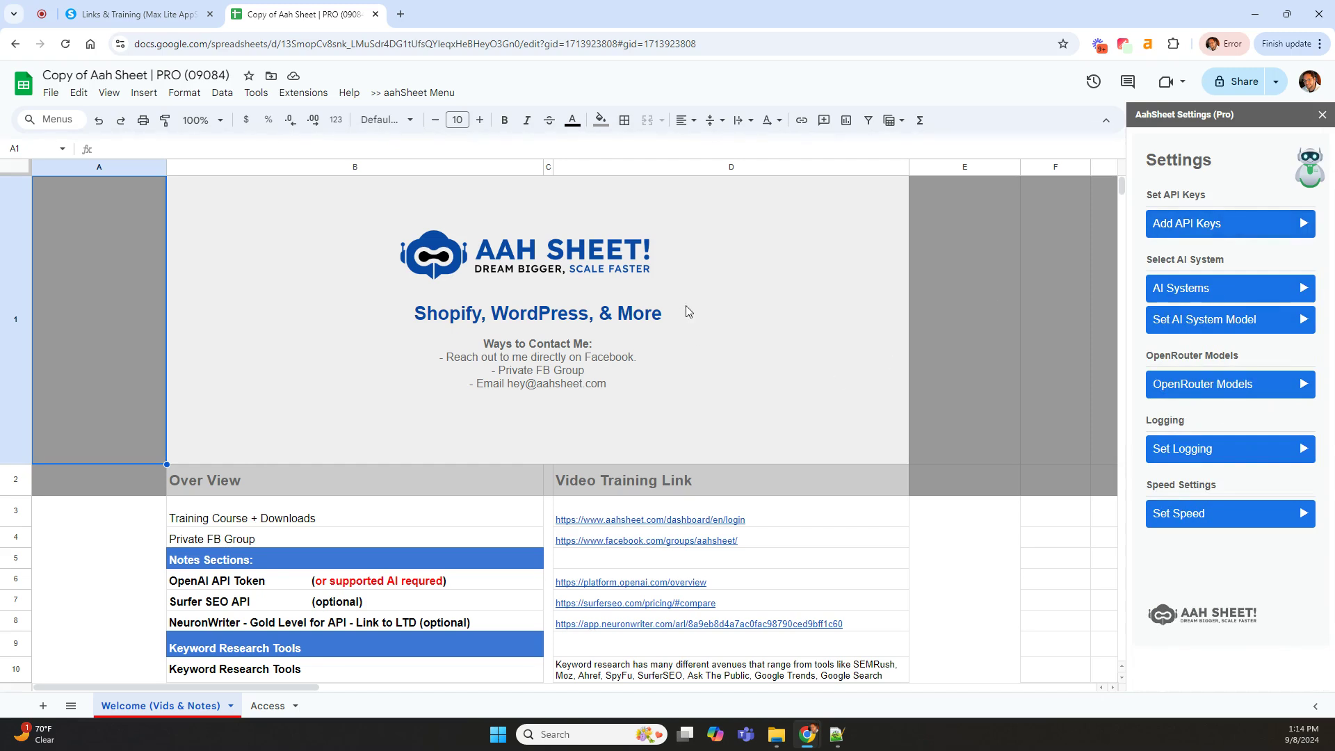
Step: Review the Content Sheets available in the aahSheet add-on
left_click(412, 93)
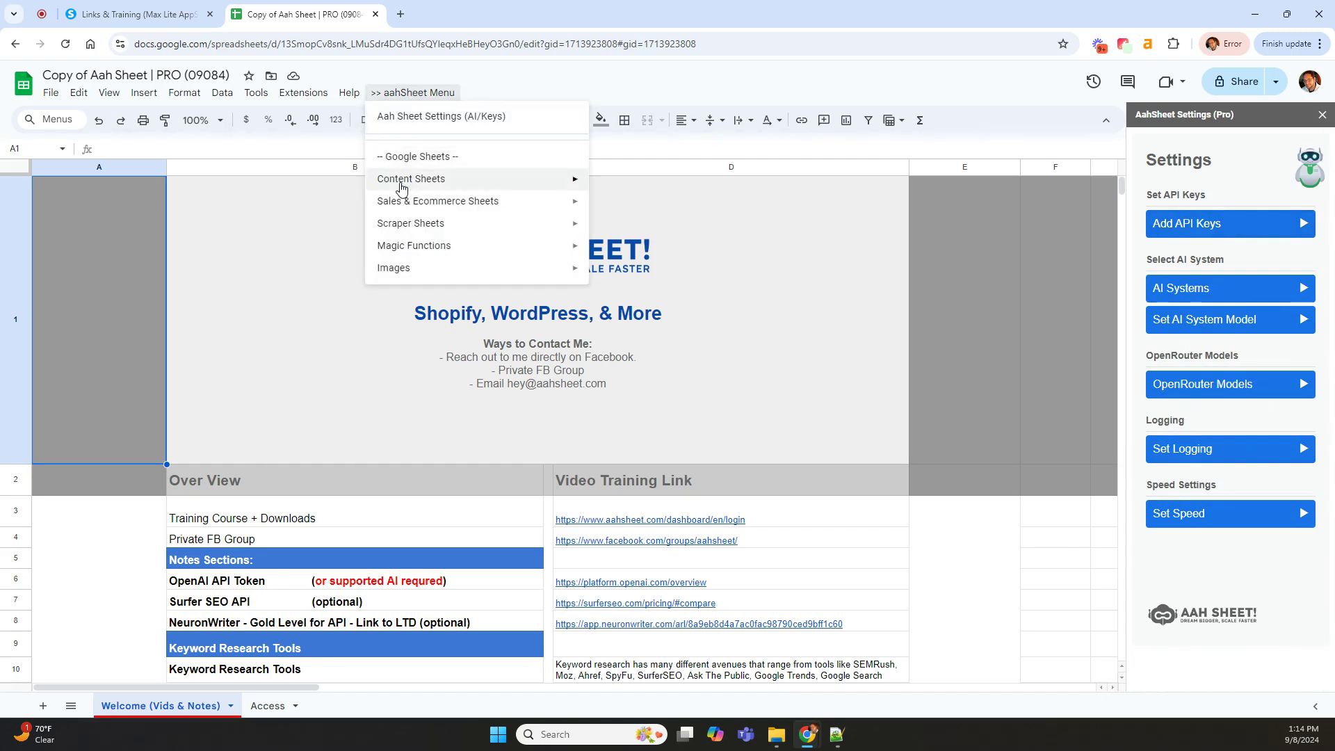
mouse_move(432, 180)
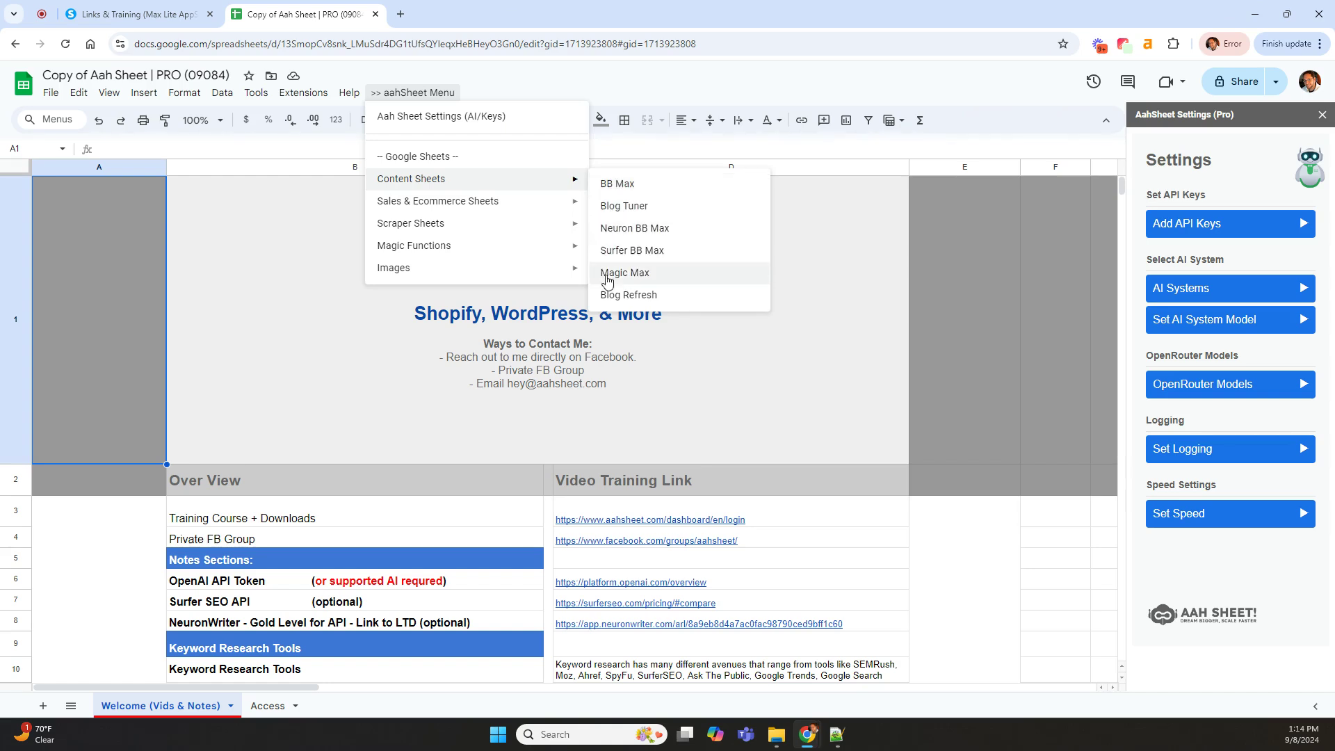
left_click(611, 83)
Step: Return to the course download page and review the Make A Copy instruction under Getting Started
left_click(139, 15)
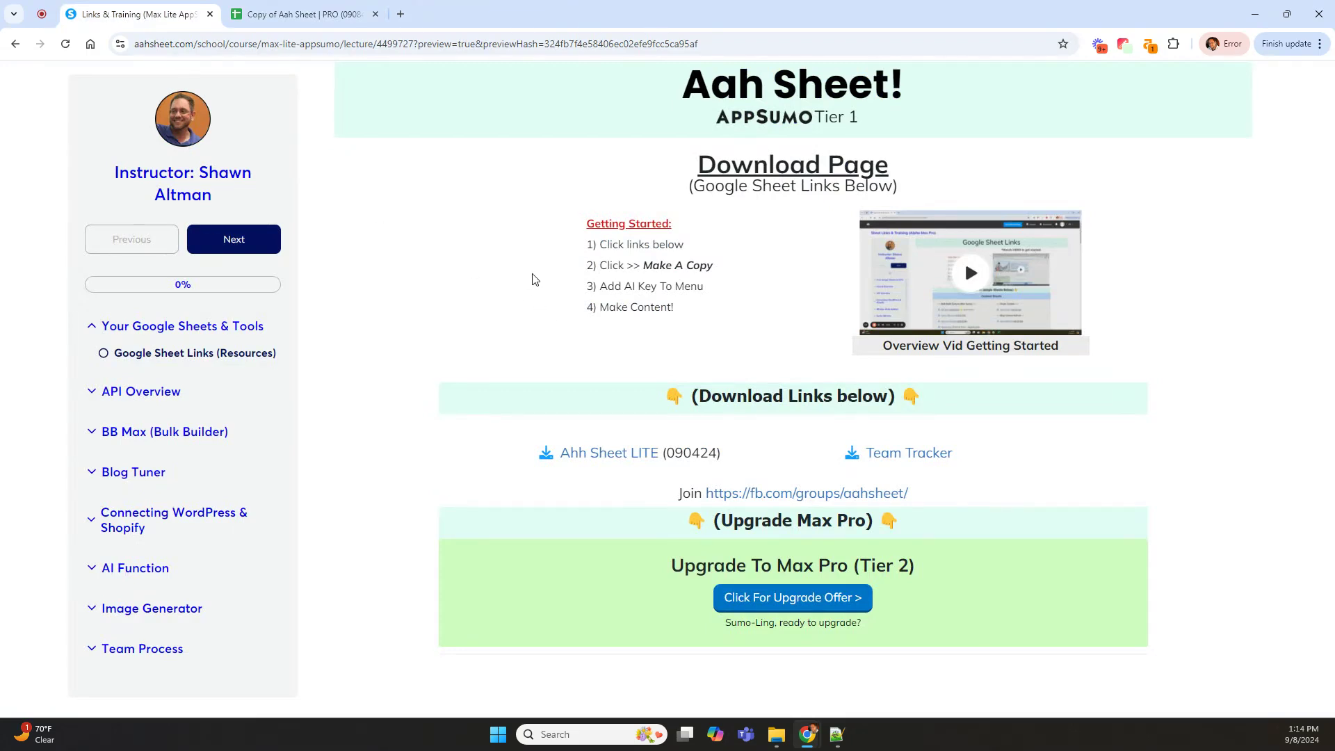
triple_click(533, 274)
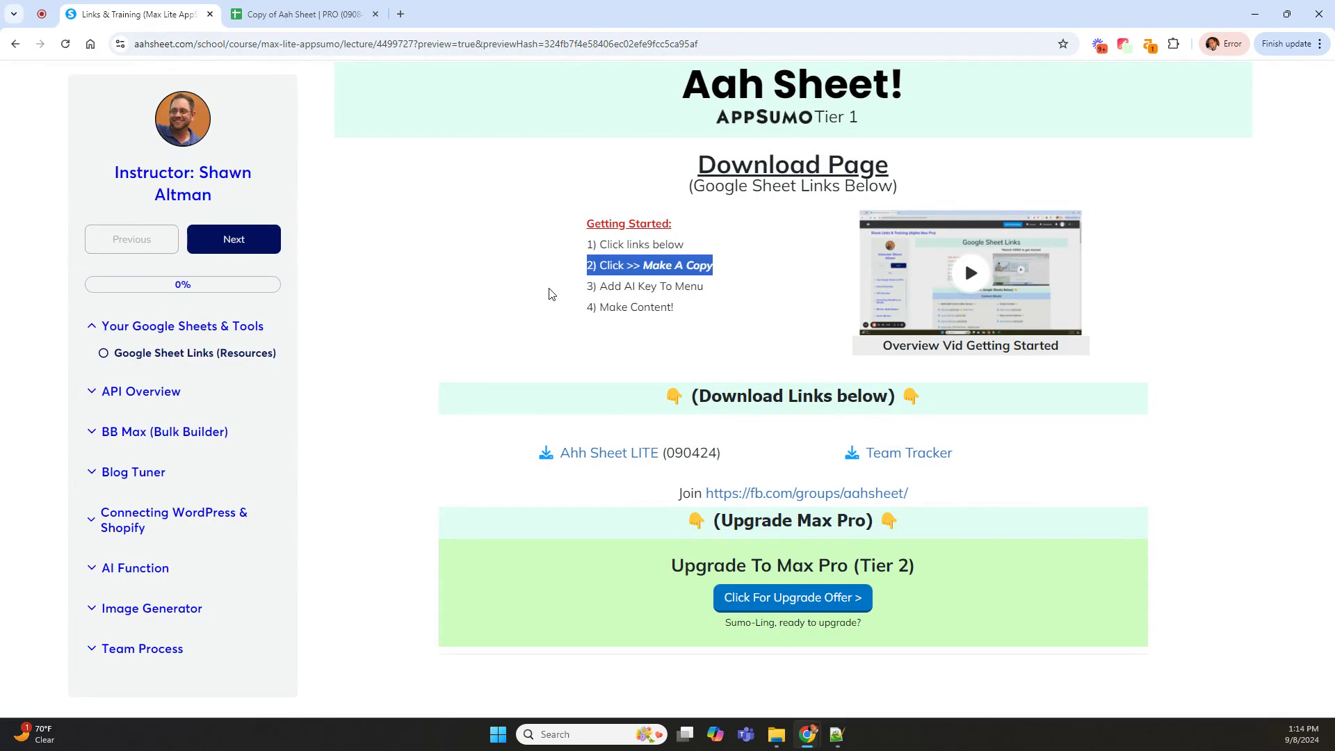
left_click(749, 224)
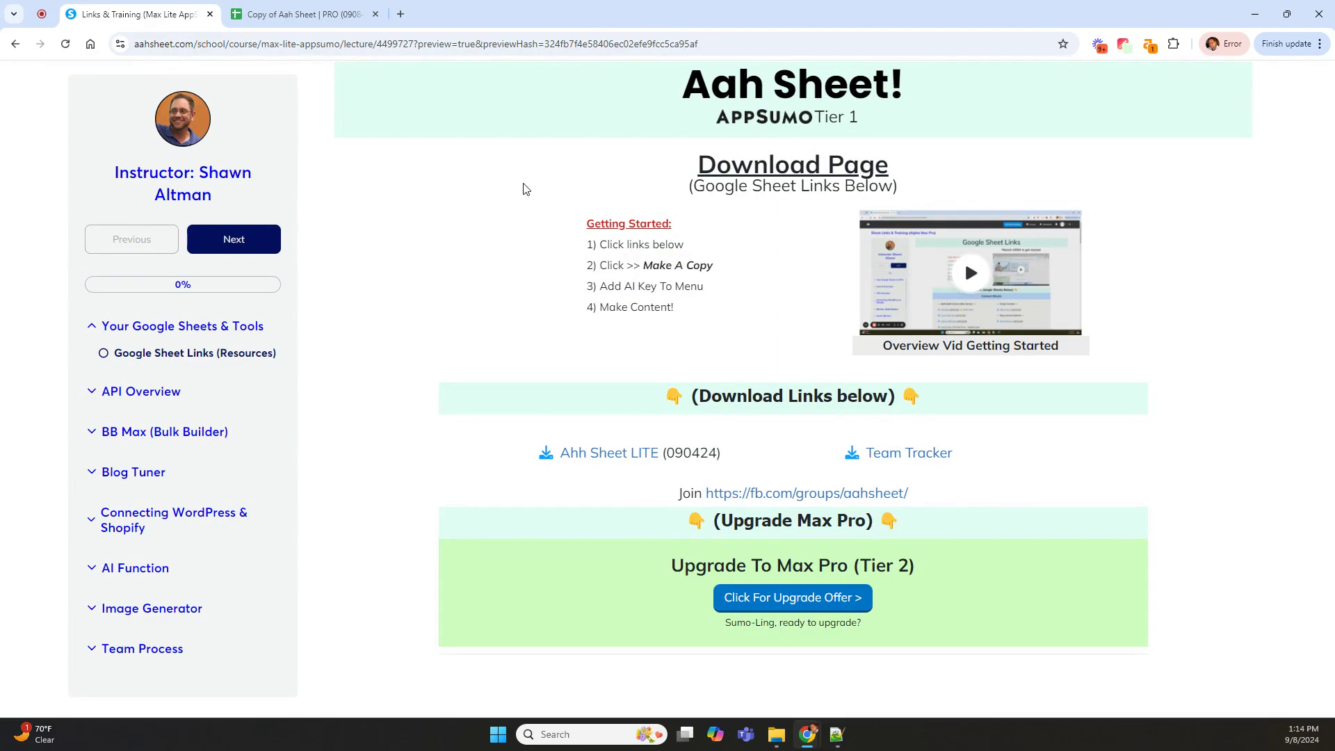